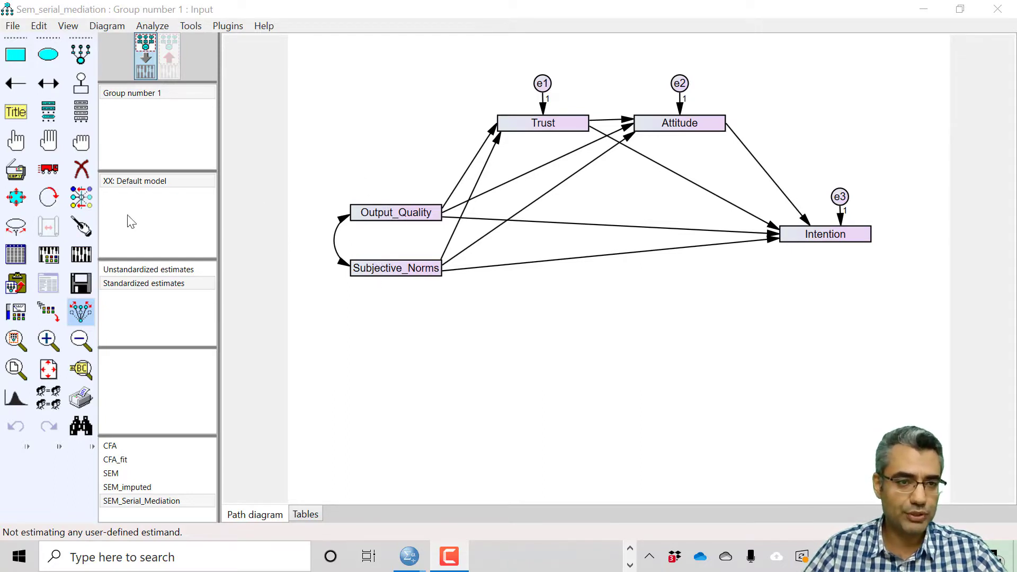
- Set the analysis to bootstrap 2000 samples with a 95 BC confidence level and output indirect, direct and total effects
click(48, 256)
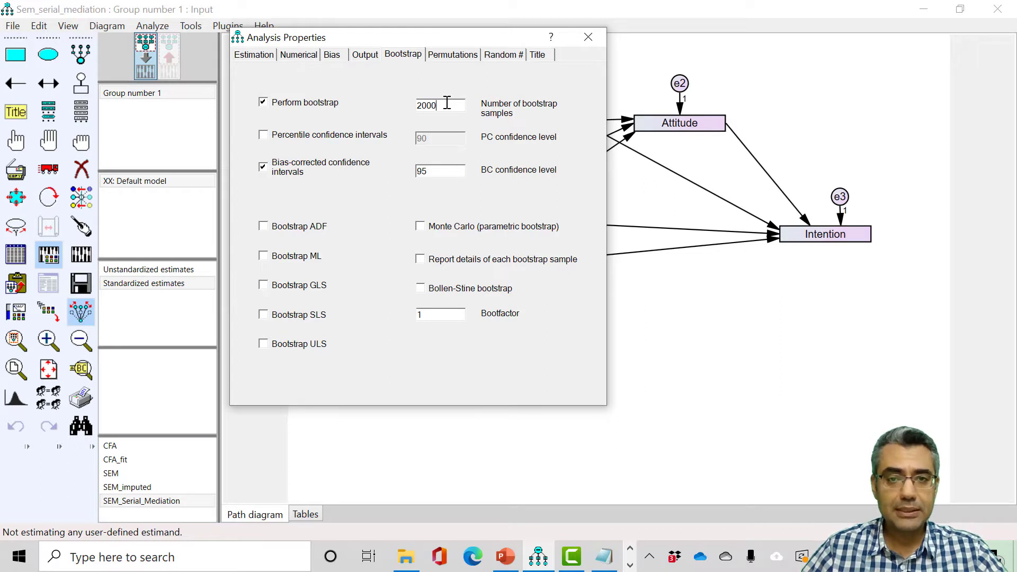
click(431, 176)
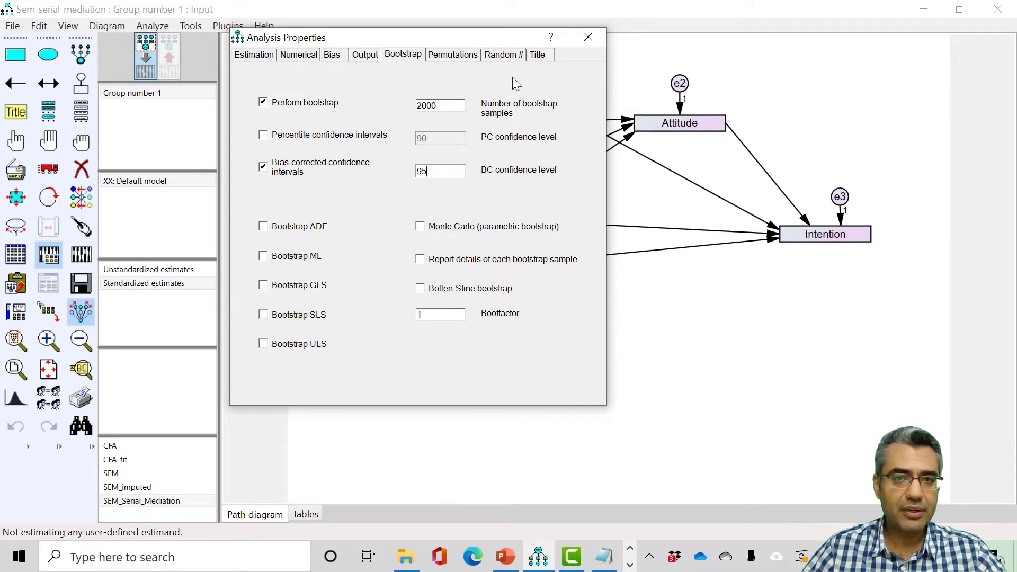
click(365, 54)
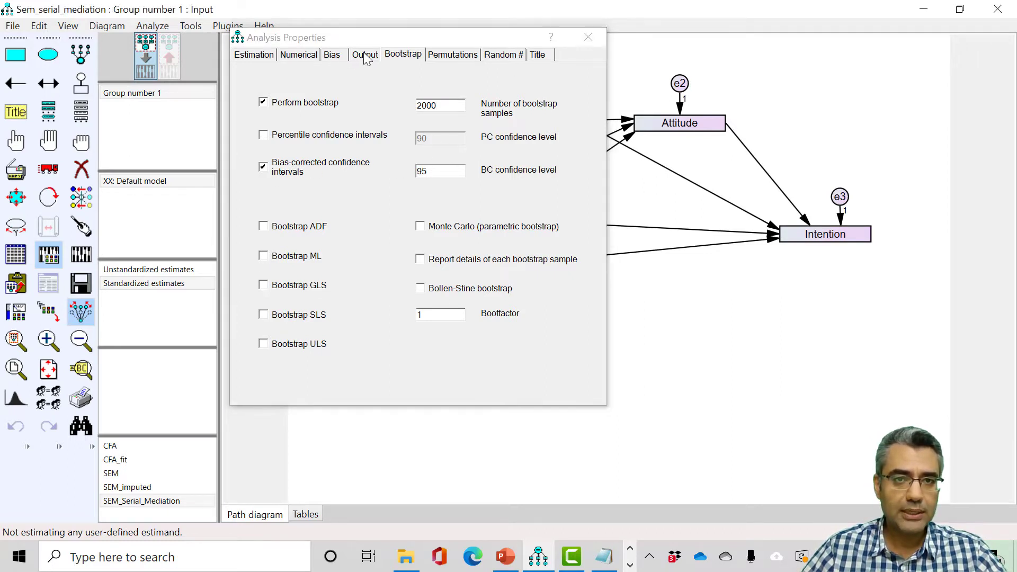
click(428, 104)
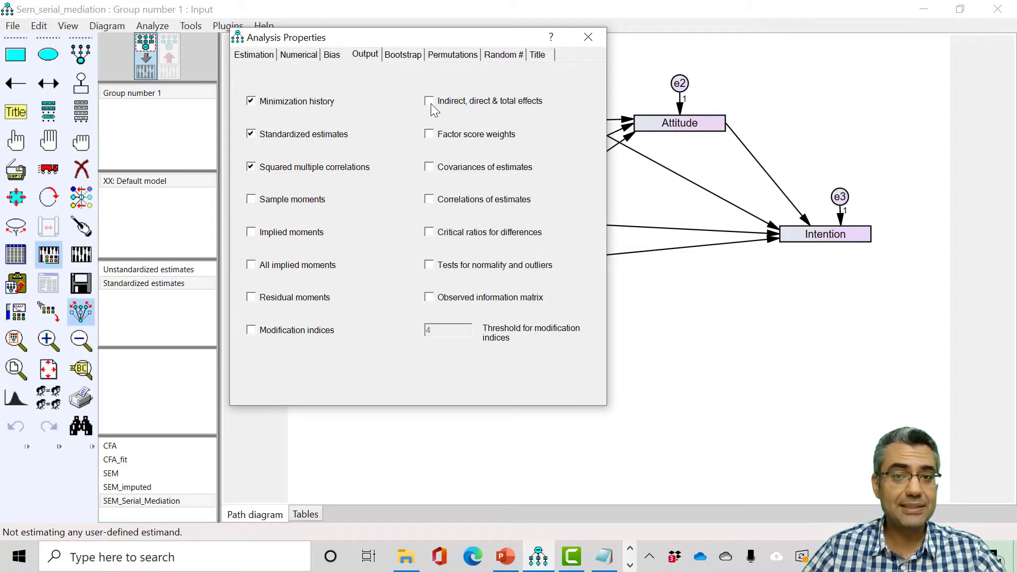
click(430, 105)
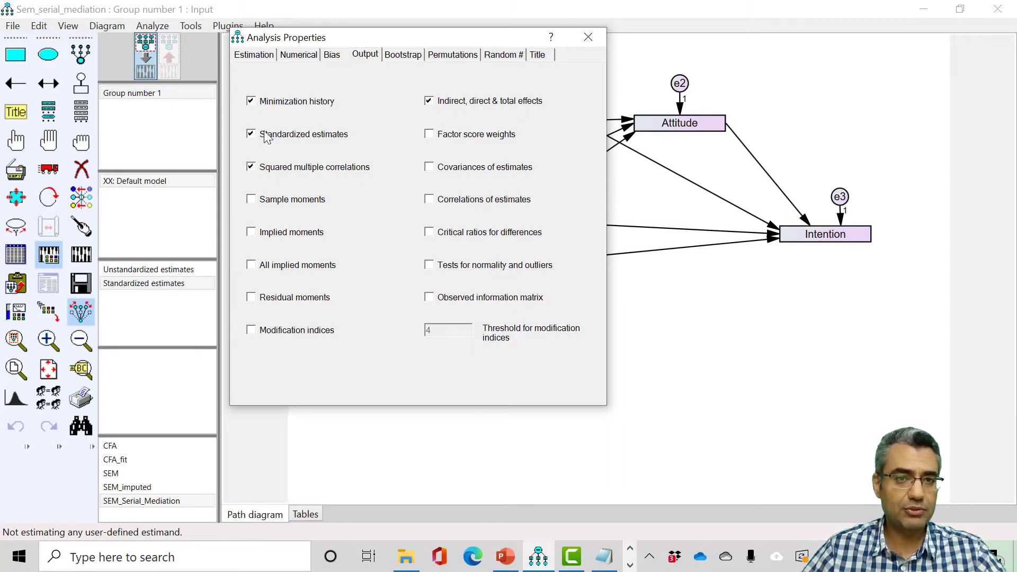
click(588, 37)
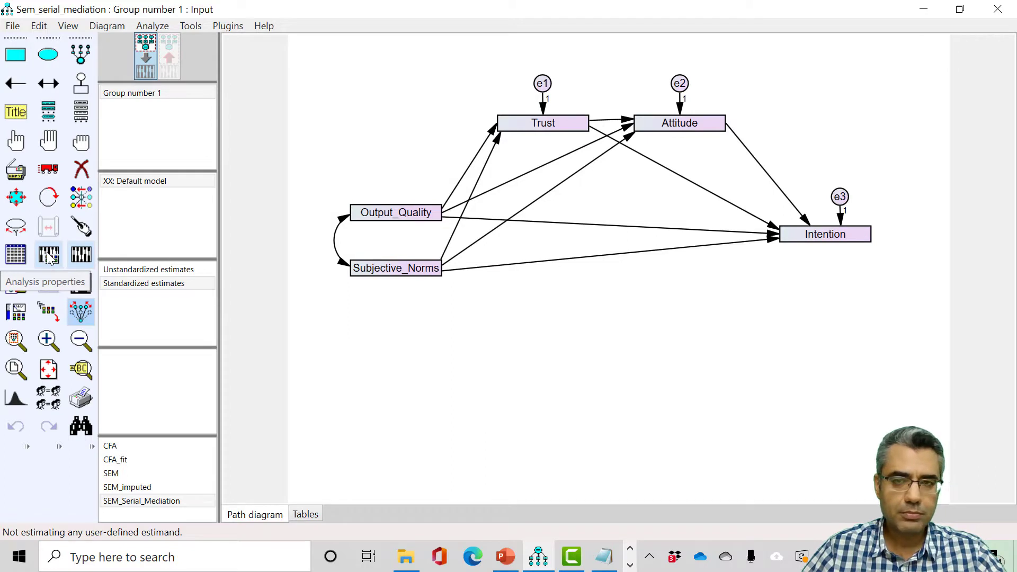
- Calculate the model estimates and display the results on the path diagram and in the text output
click(81, 256)
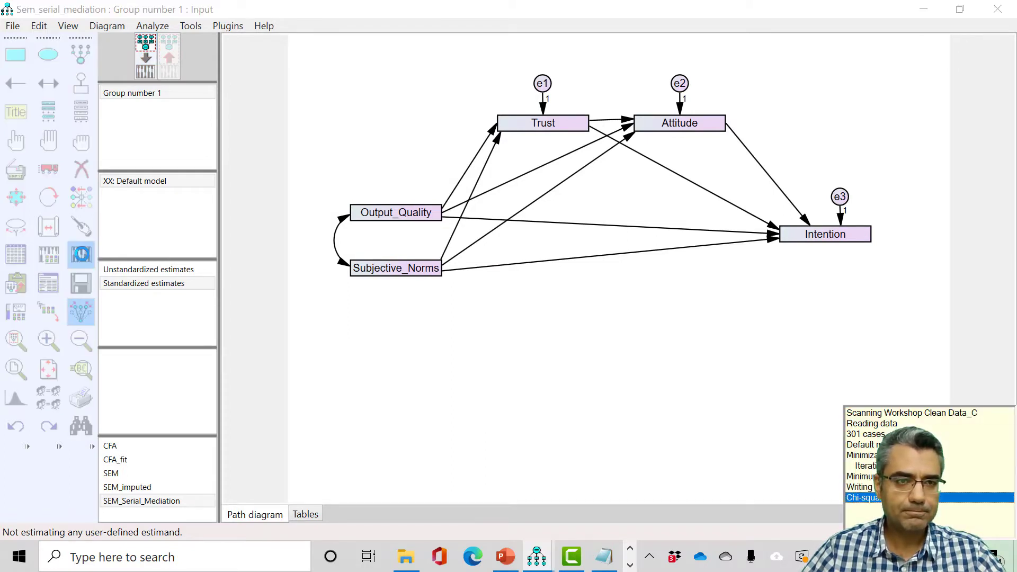
click(169, 59)
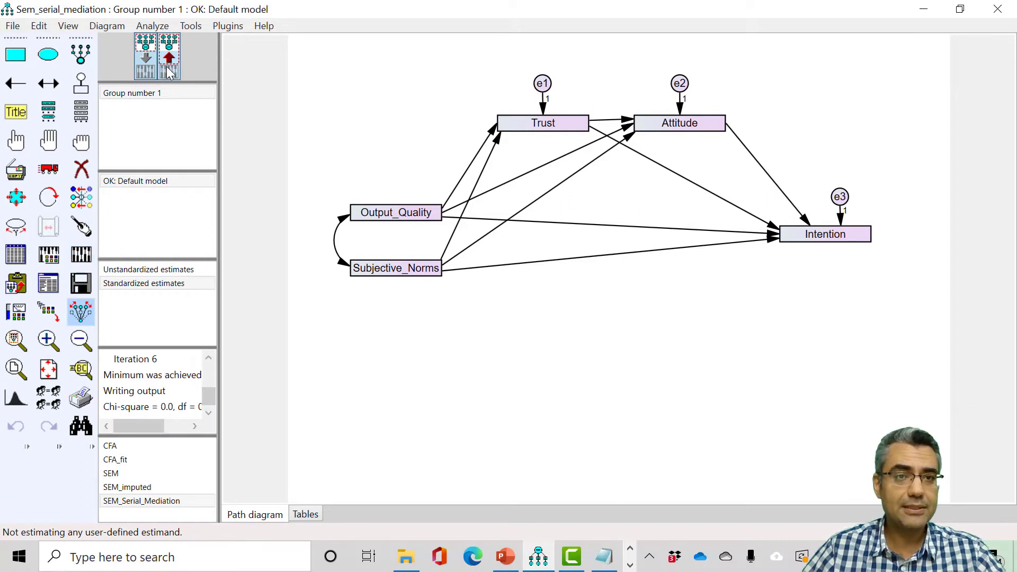
click(48, 283)
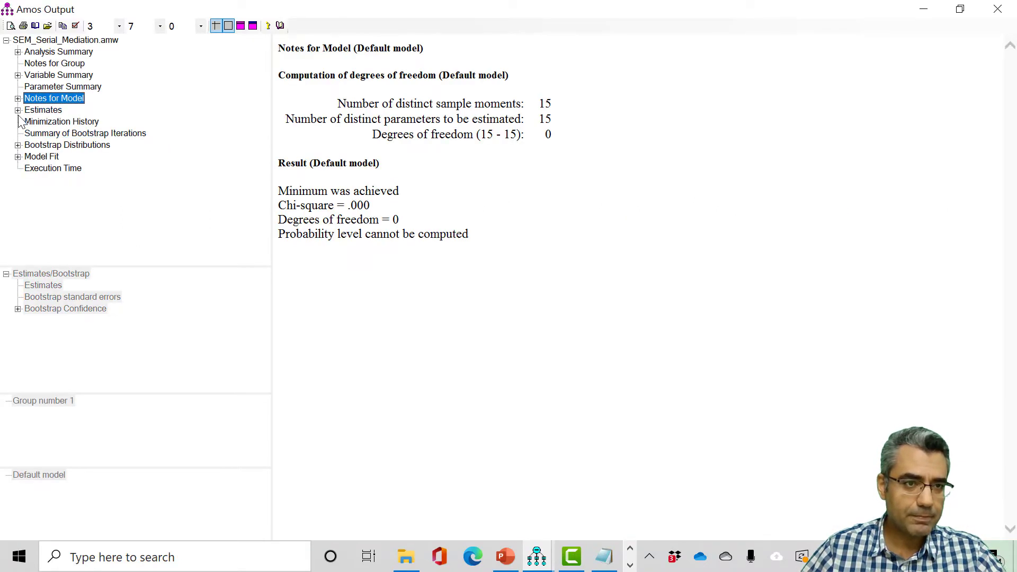
- View the matrices of total, direct and indirect effects under the estimates and compare them with the path diagram
click(18, 111)
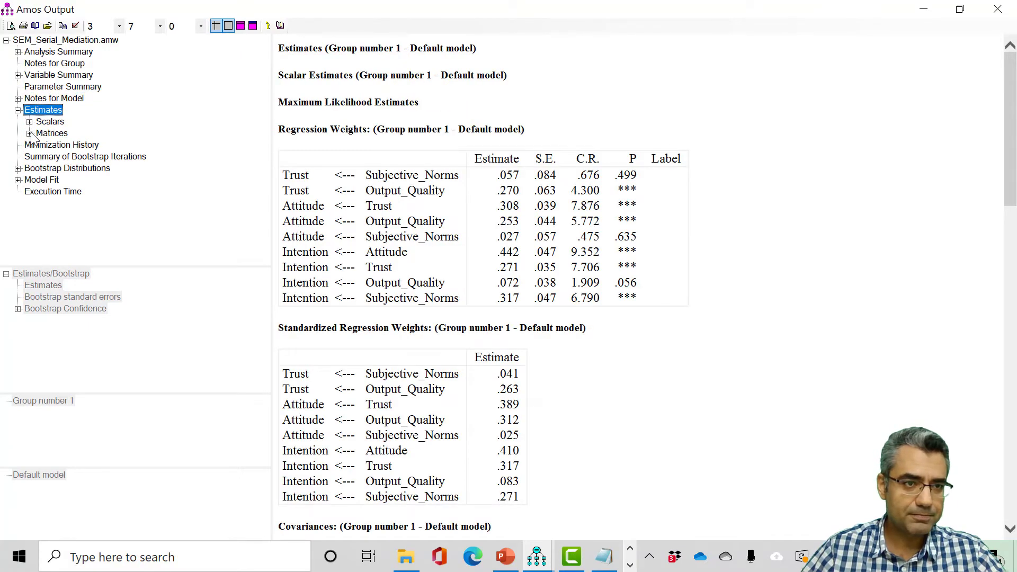
click(30, 134)
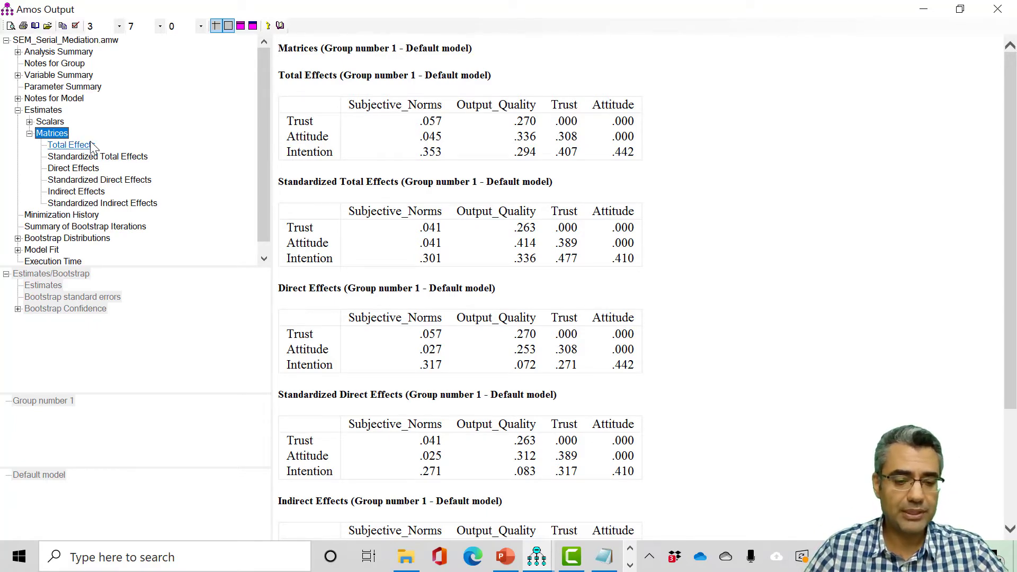
key(alt+Tab)
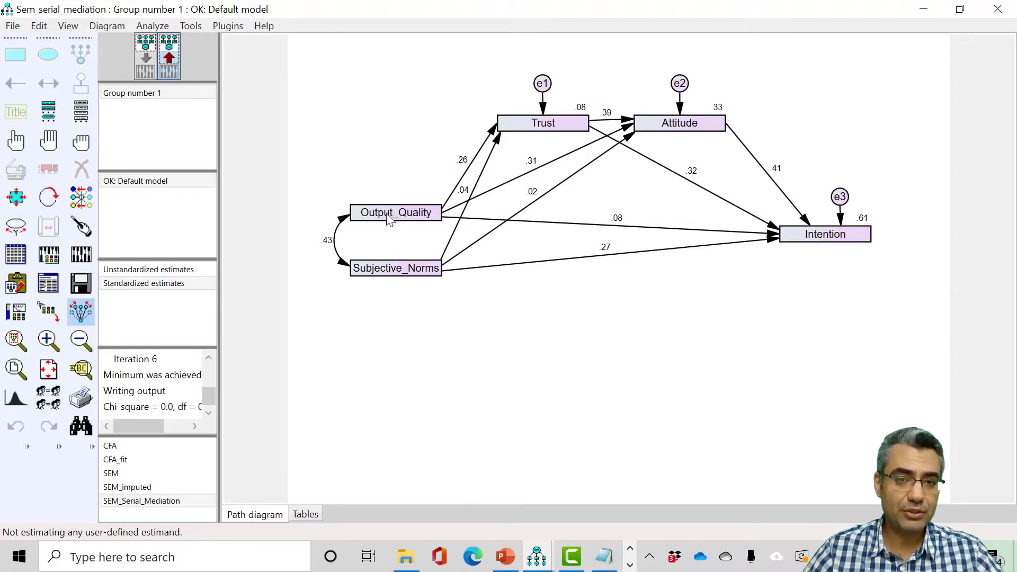
key(F10)
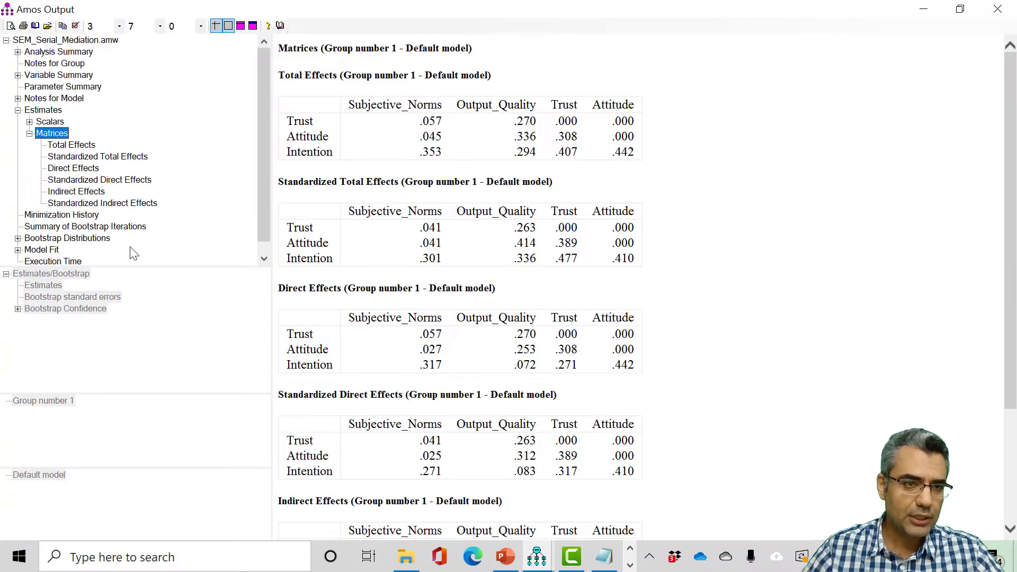
- View the Total Effects estimates and expand the bootstrap confidence results for the bias-corrected percentile method
click(72, 146)
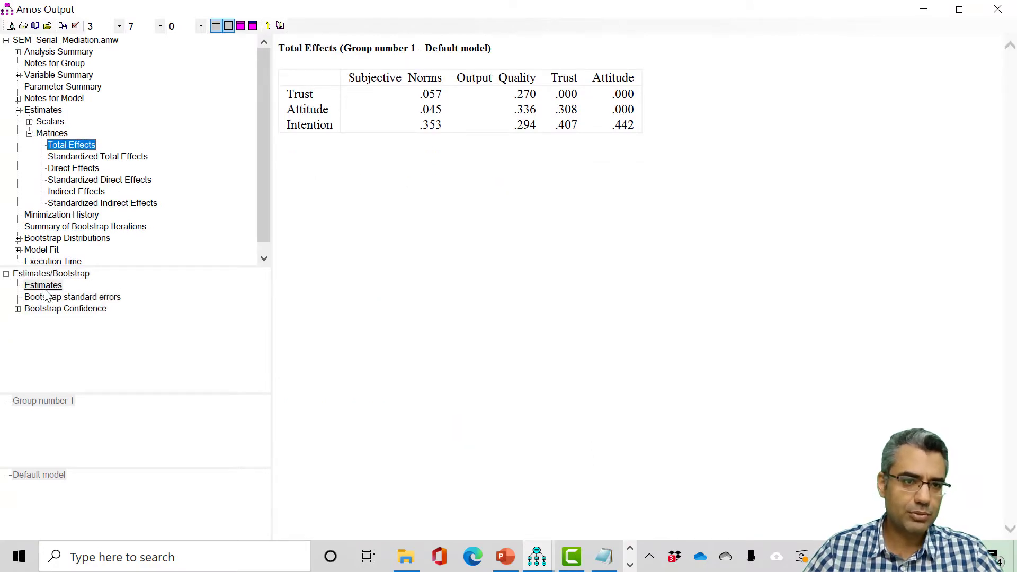
click(17, 308)
click(29, 319)
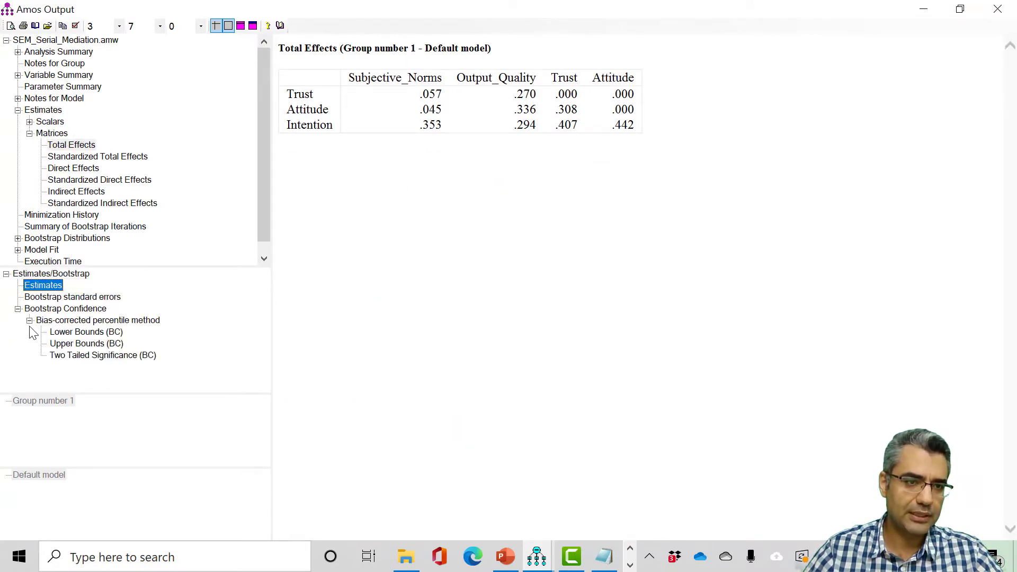
click(68, 146)
click(18, 110)
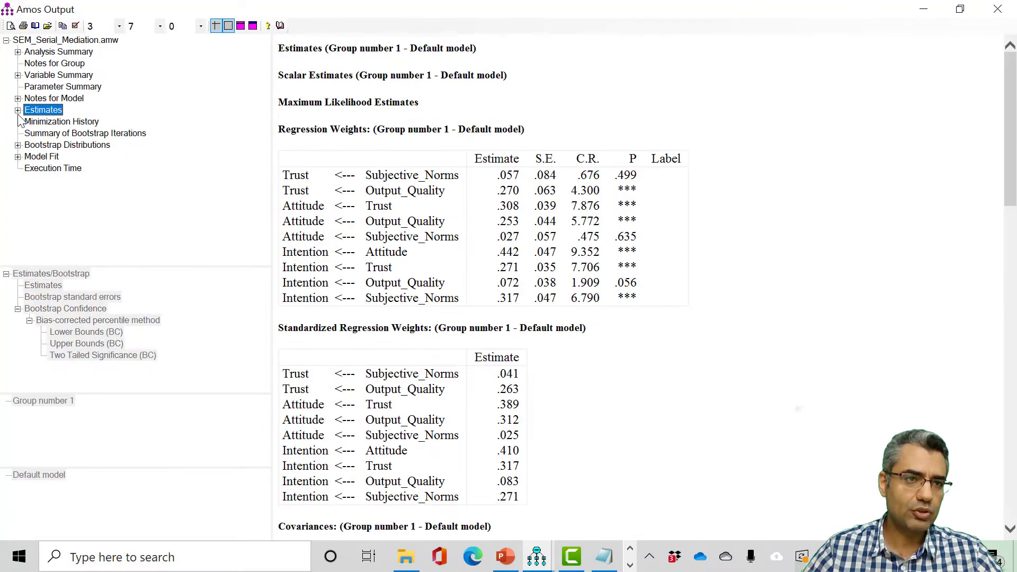
click(18, 110)
click(69, 146)
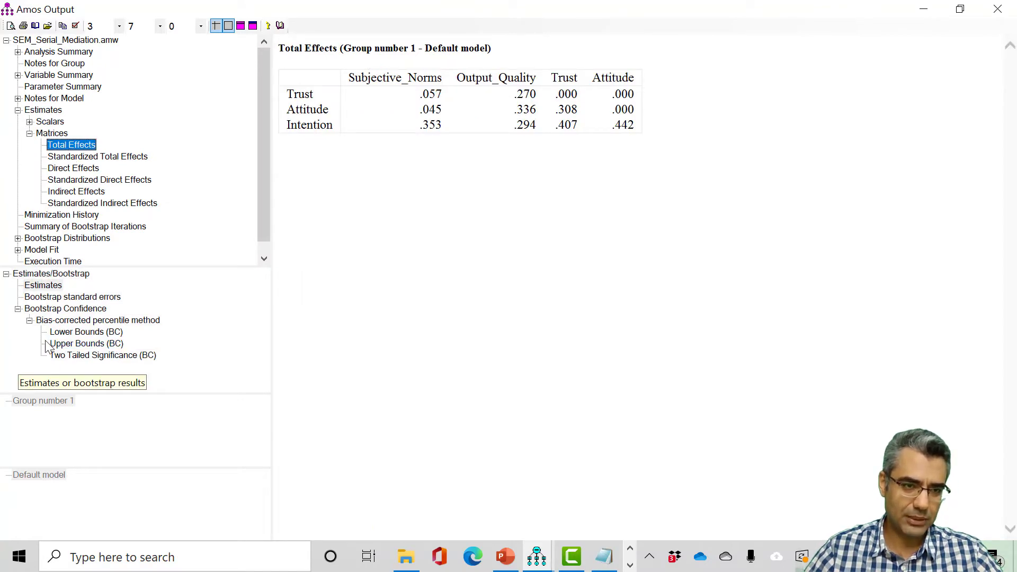
click(43, 285)
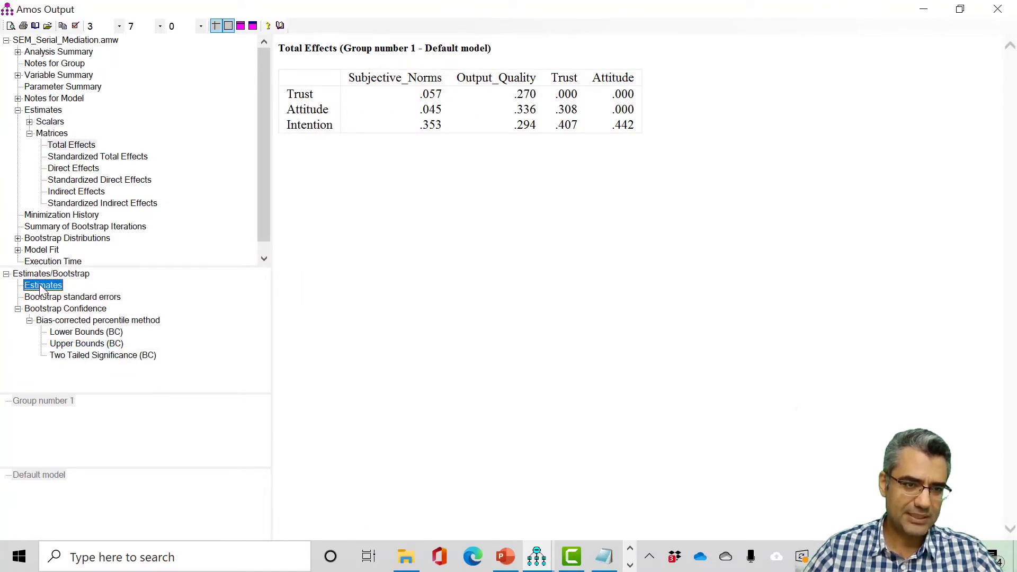
- View the bias-corrected bootstrap results for the total effects, narrowing them to Two Tailed Significance (BC)
click(82, 359)
click(63, 319)
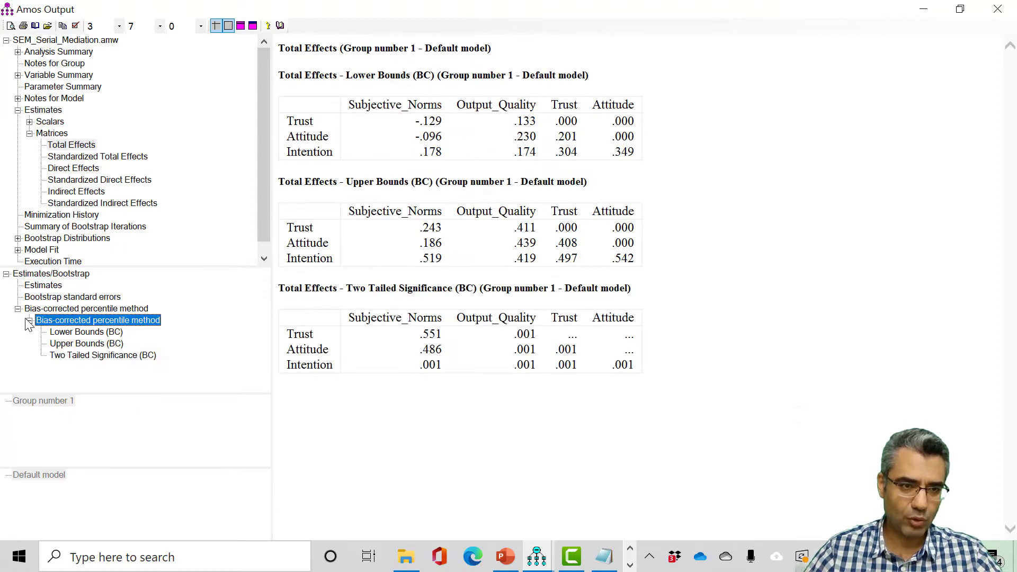
click(30, 320)
click(30, 320)
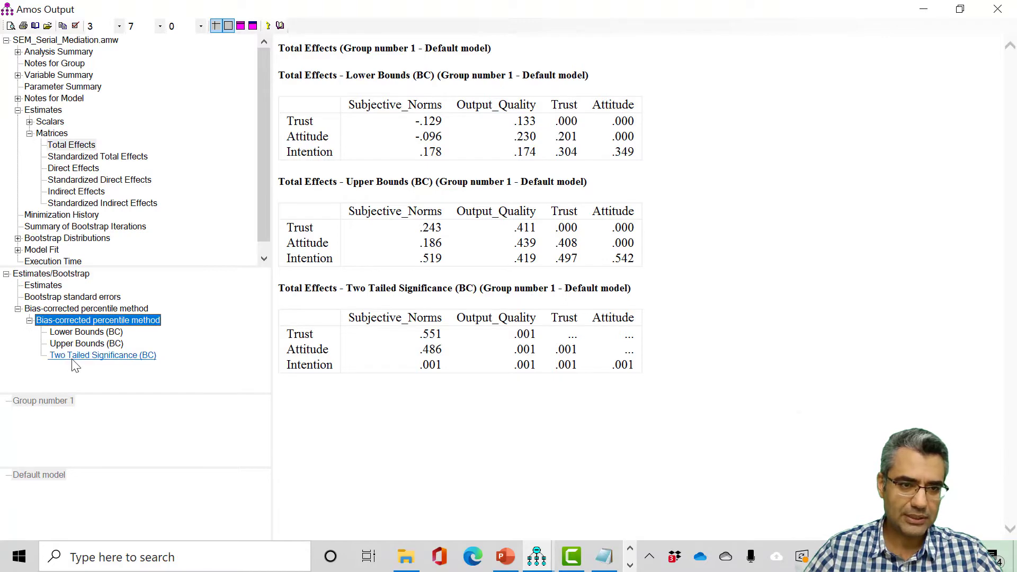
click(114, 357)
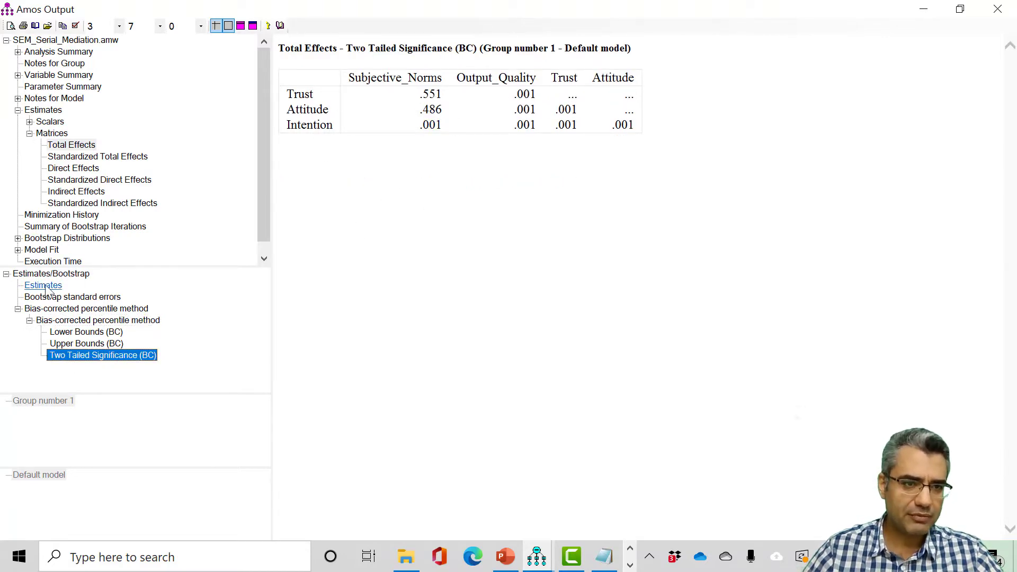
- Examine the significance of the total effects of Output_Quality and Subjective_Norms on Intention against the paths in the diagram
key(alt+Tab)
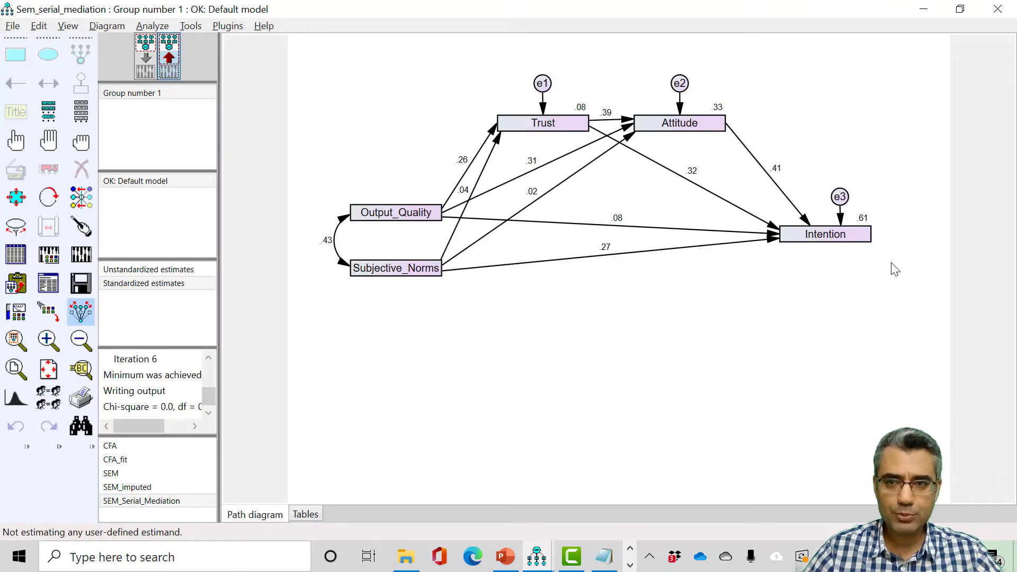
key(alt+Tab)
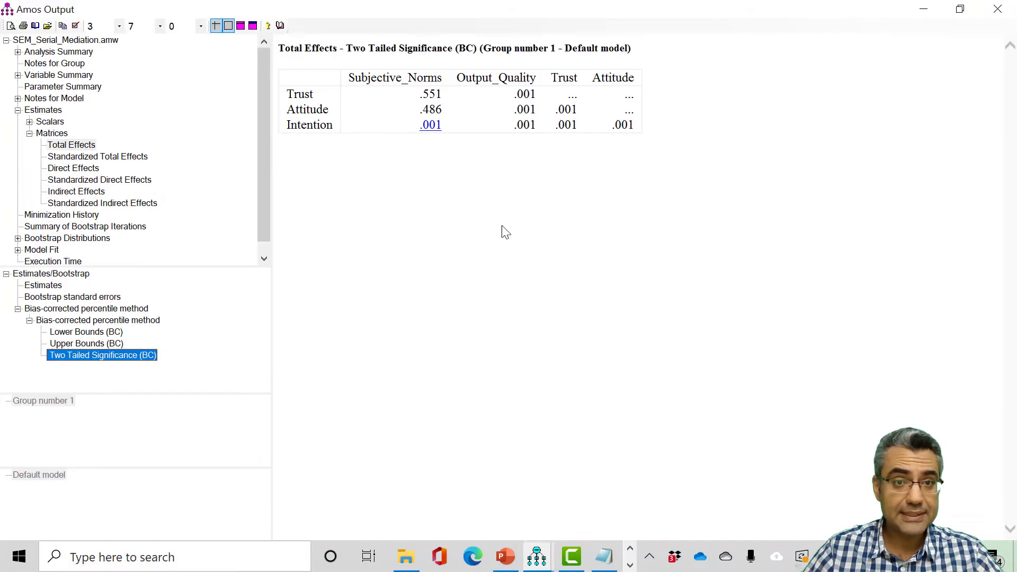
click(71, 145)
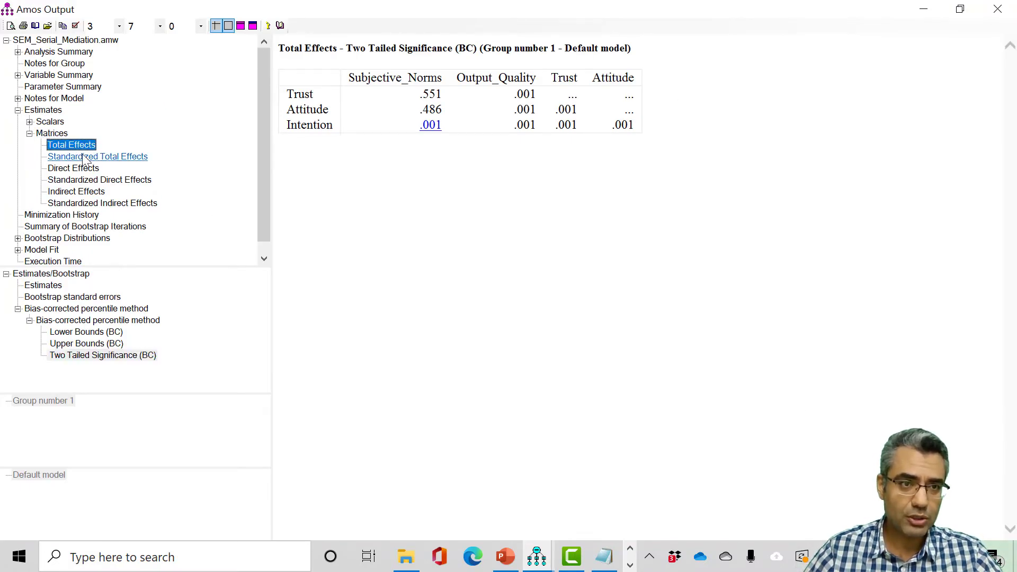
click(69, 156)
click(68, 145)
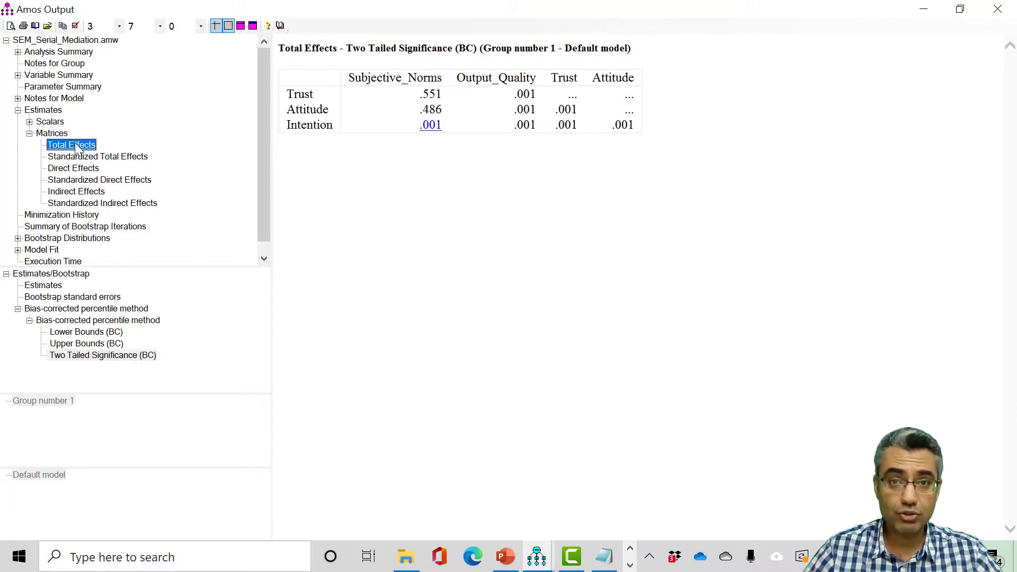
click(101, 356)
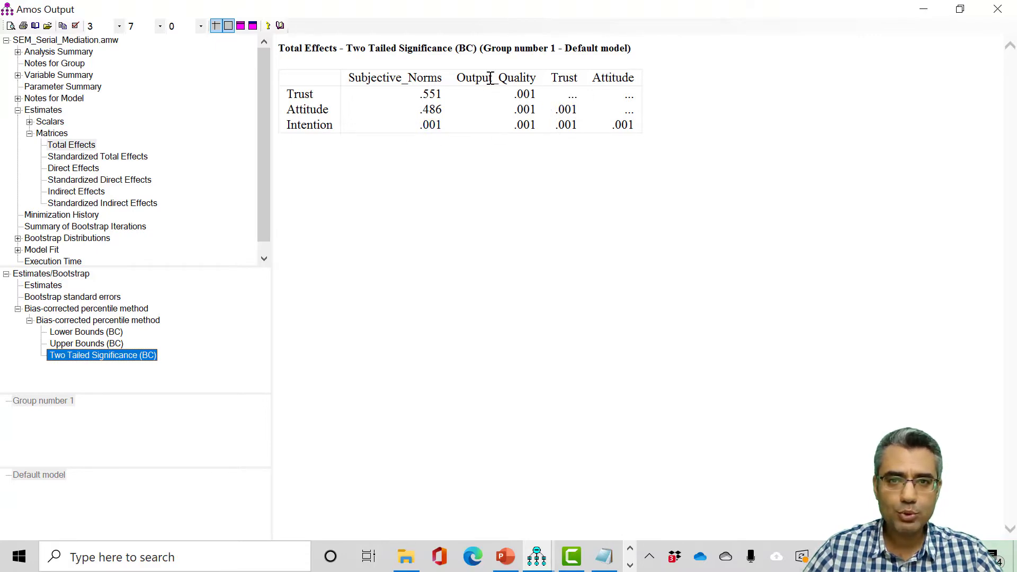
key(alt+Tab)
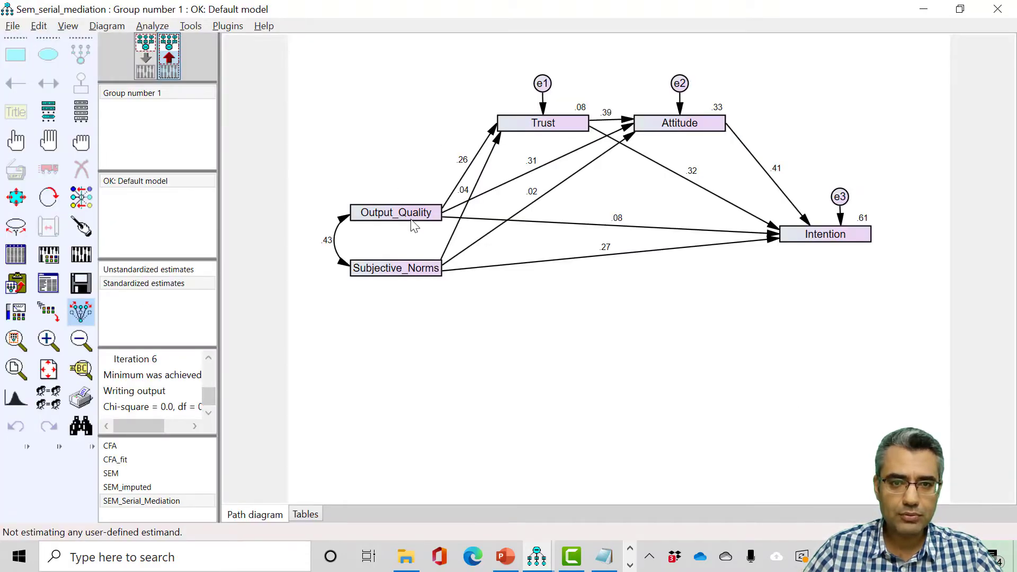
key(alt+Tab)
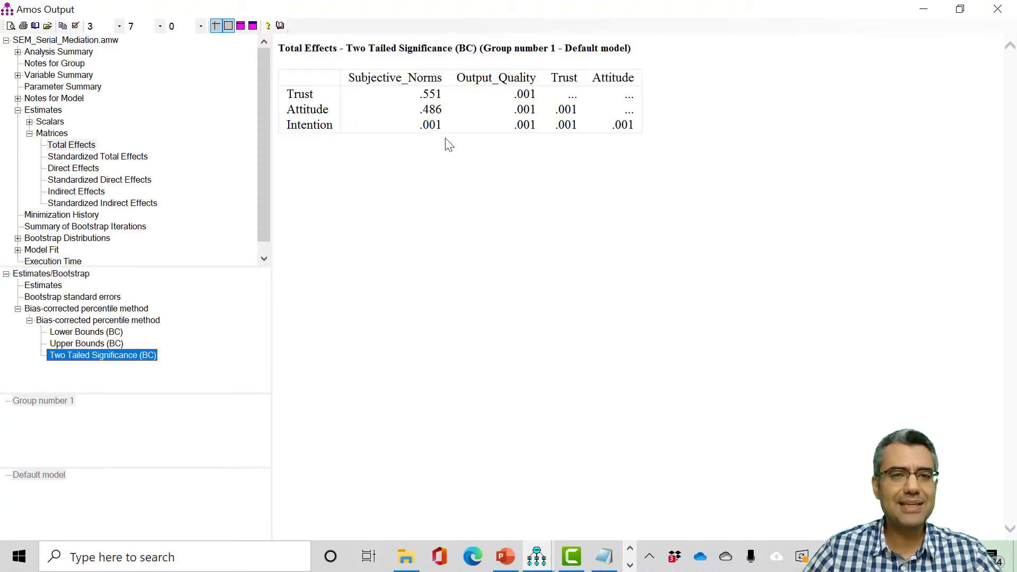
key(alt+Tab)
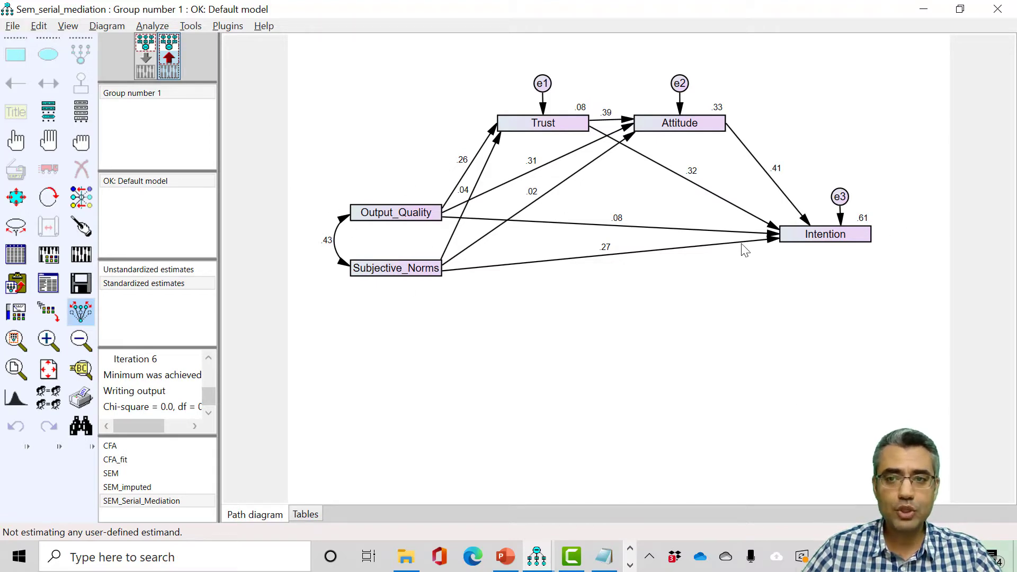
key(alt+Tab)
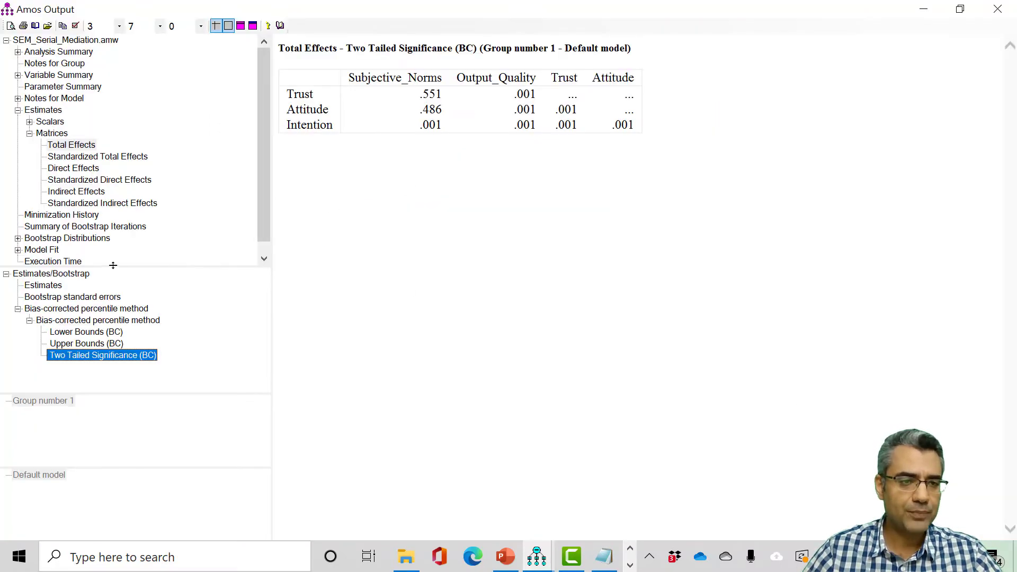
- Examine the Indirect Effects estimates alongside the path diagram and view their Two Tailed Significance (BC)
click(77, 192)
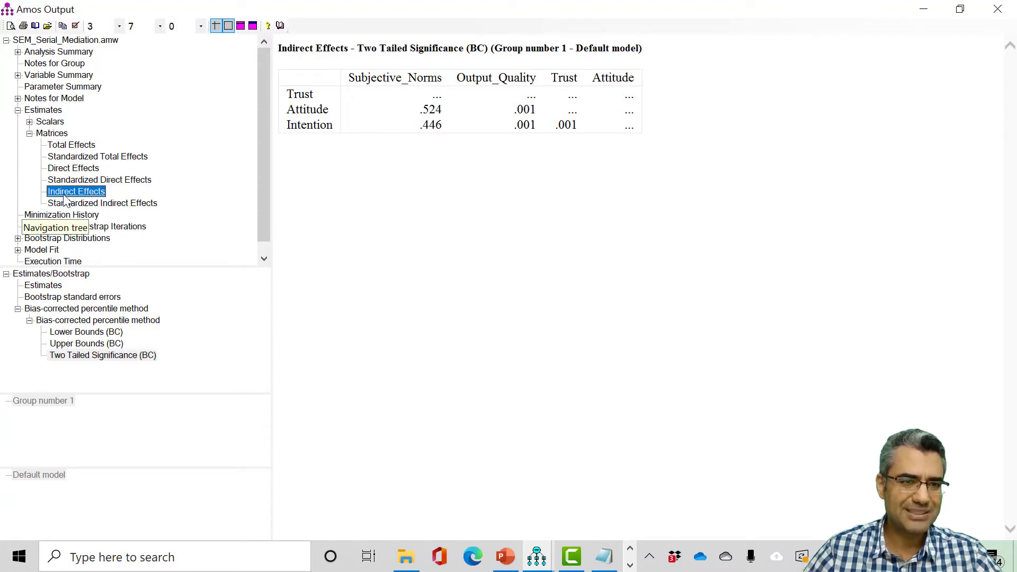
click(45, 286)
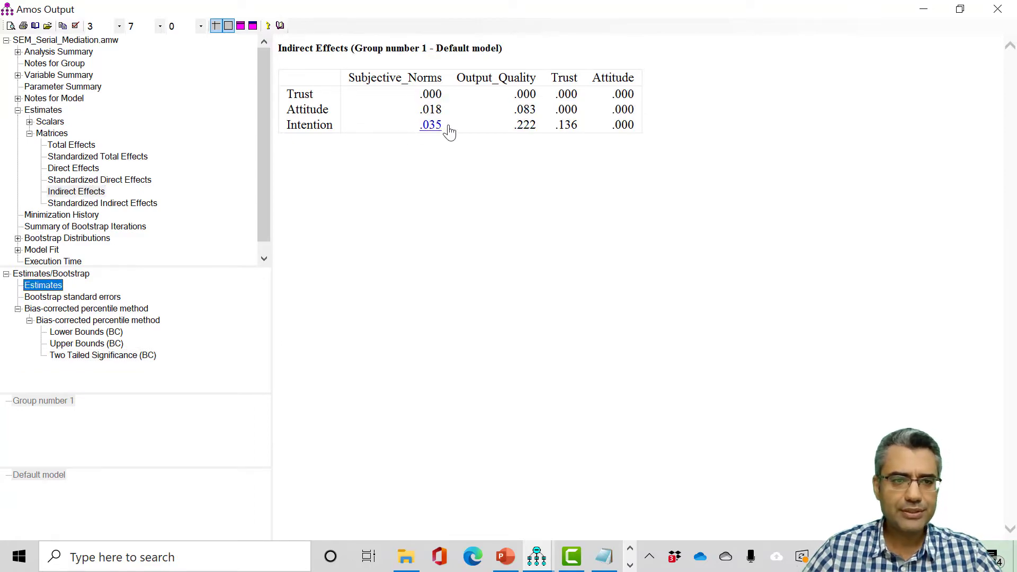
key(alt+Tab)
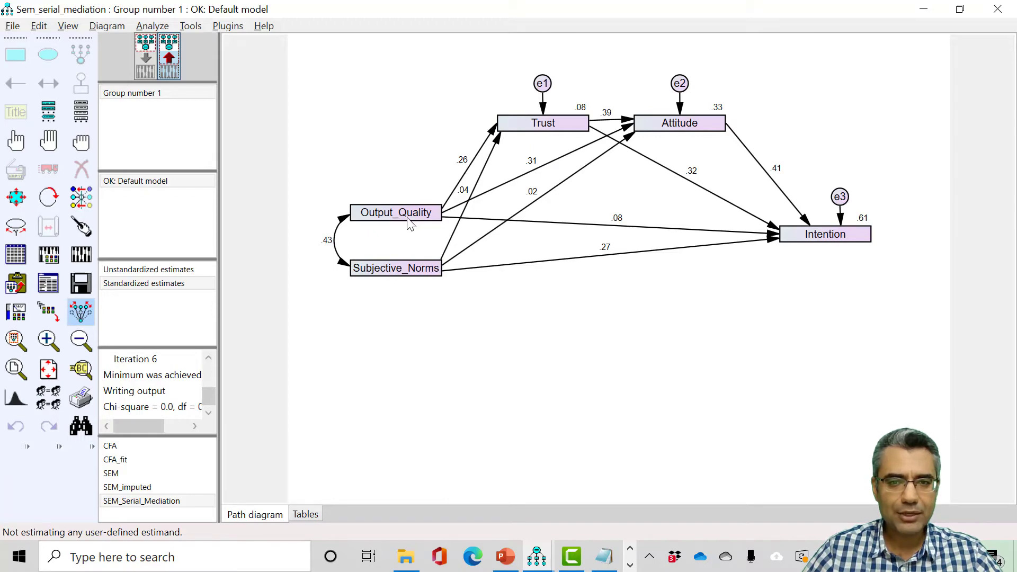
key(alt+Tab)
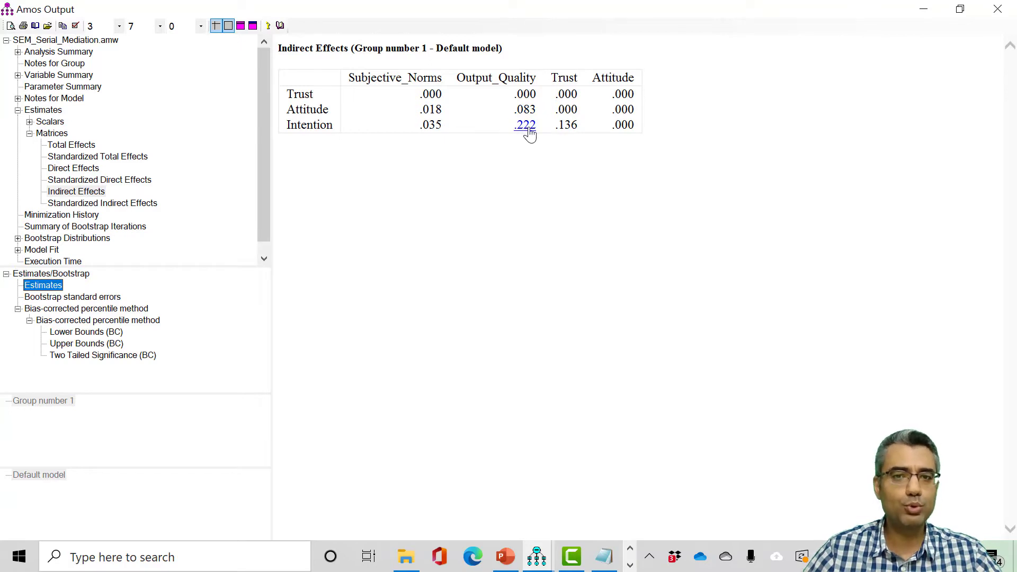
click(105, 356)
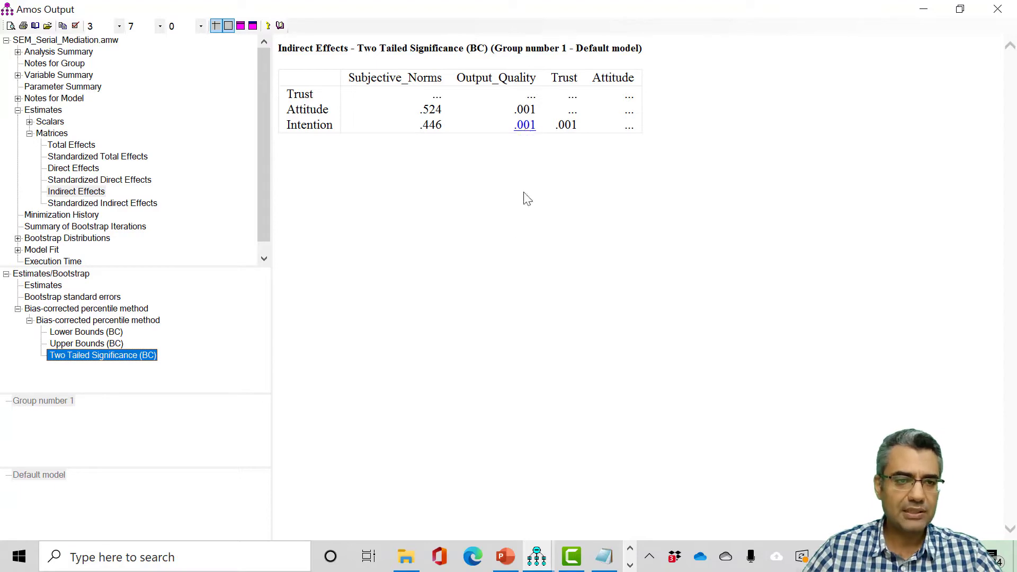
- Compare the two-tailed significance of the indirect effects on Intention with the mediating paths through Trust and Attitude in the diagram
key(alt+Tab)
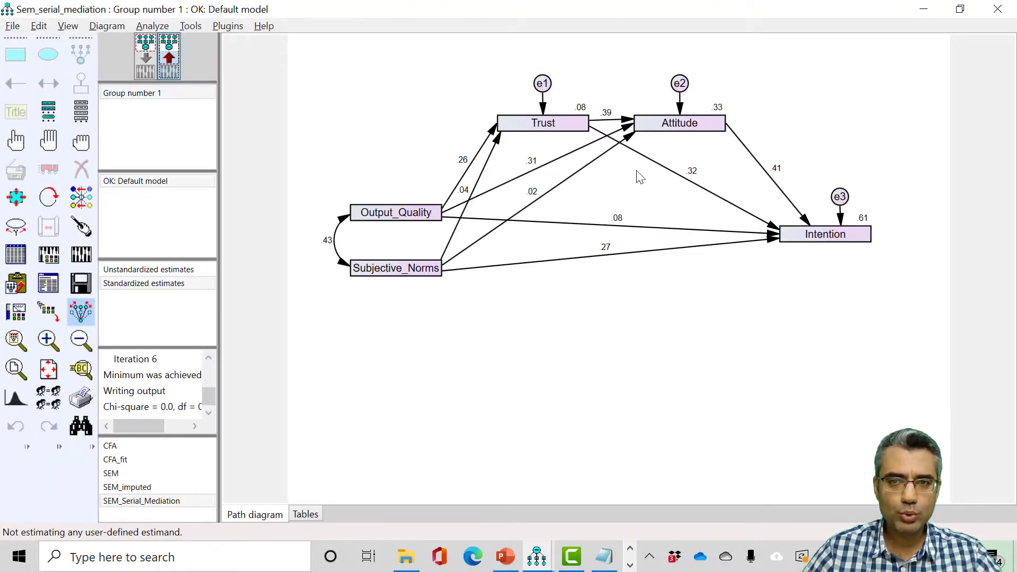
key(alt+Tab)
key(alt+Tab)
key(alt+Tab)
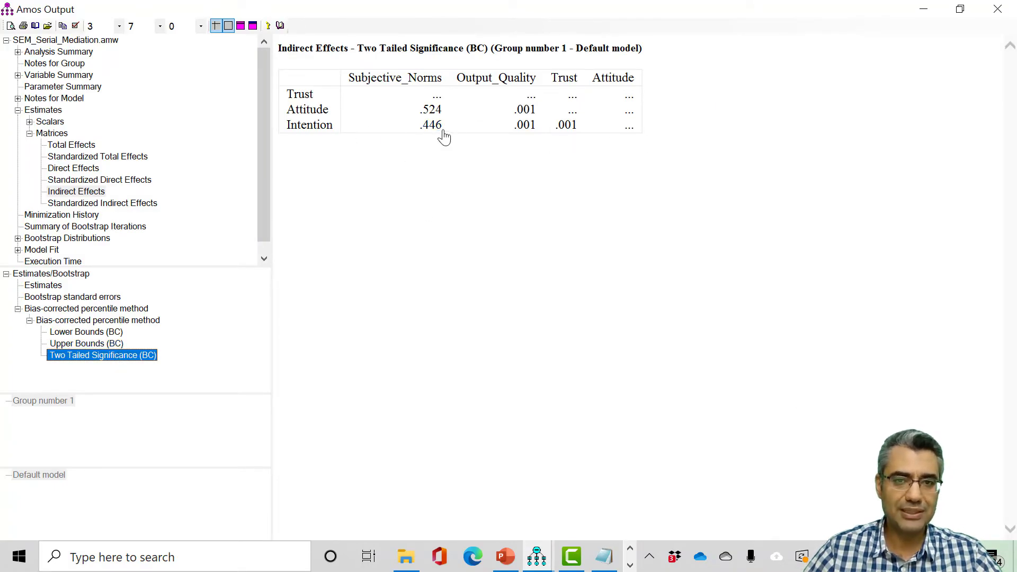
key(alt+Tab)
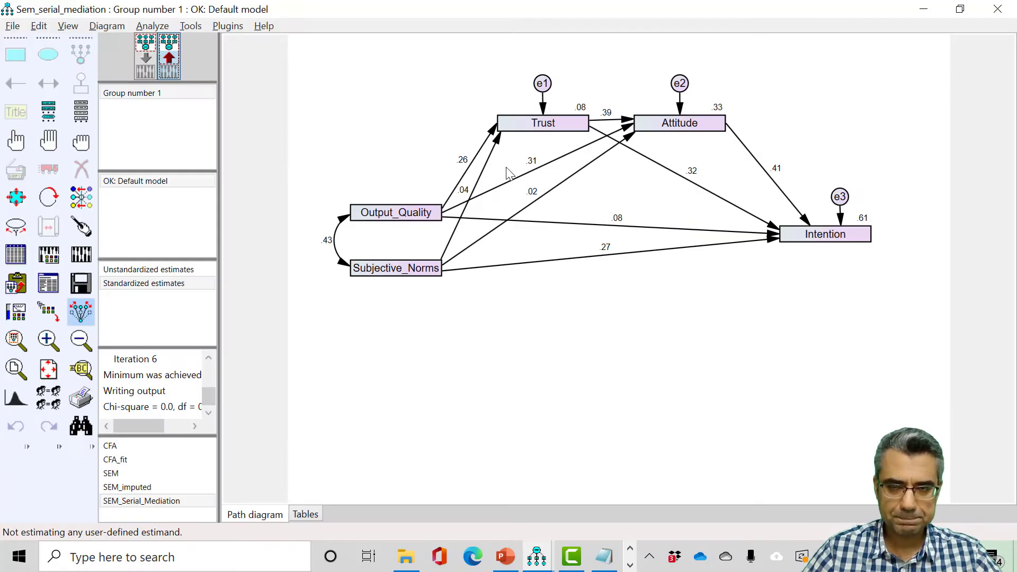
key(alt+Tab)
key(alt+Tab)
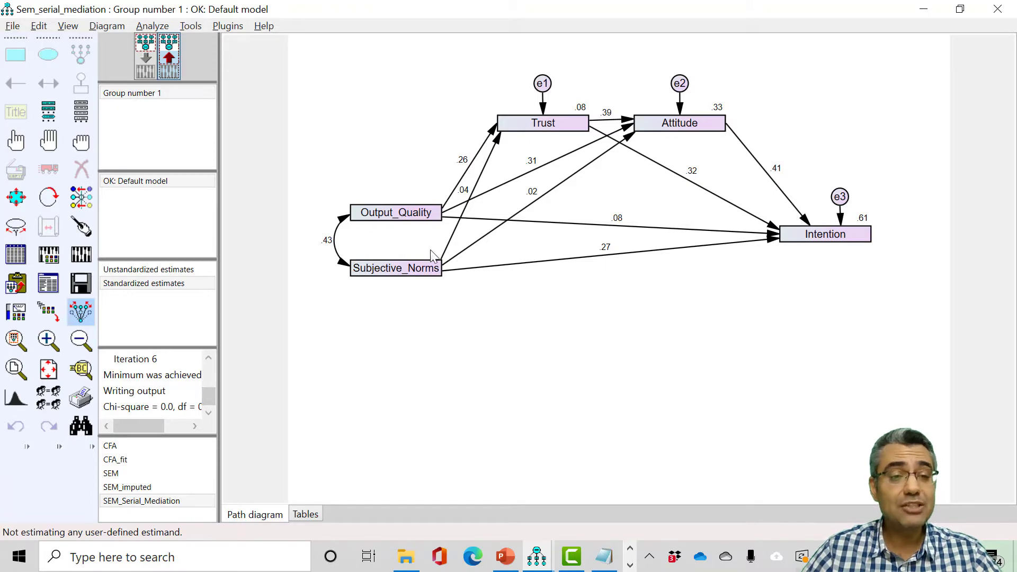
key(alt+Tab)
- Review the Indirect Effects and their Two Tailed Significance (BC) again, checking the Subjective_Norms and Output_Quality values against the path diagram
click(82, 194)
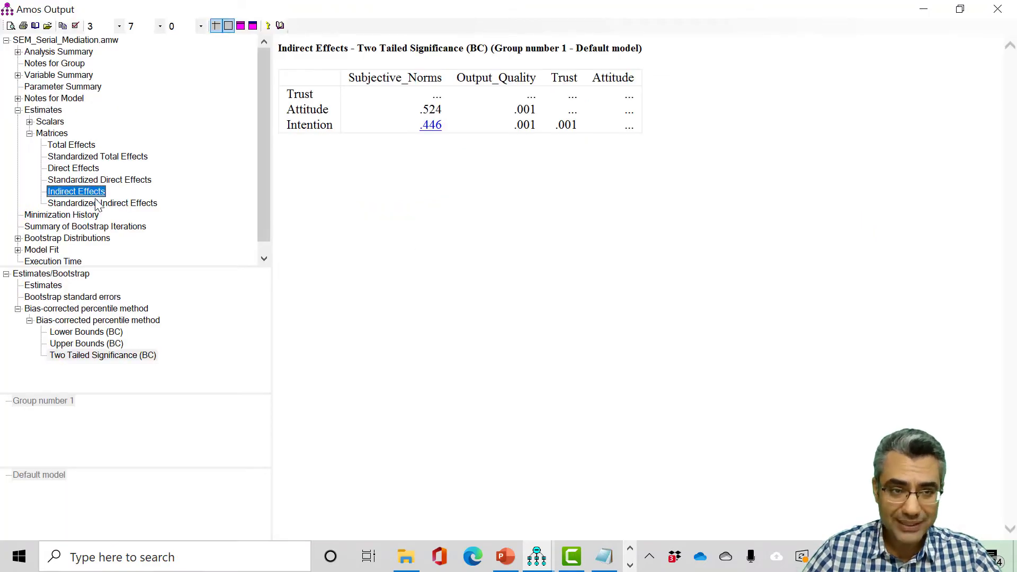
key(alt+Tab)
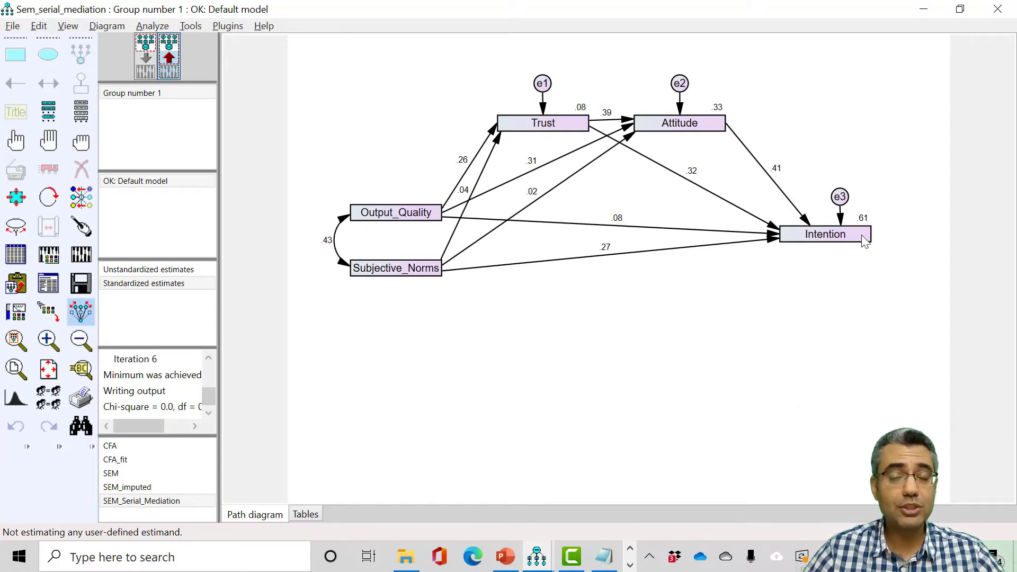
key(alt+Tab)
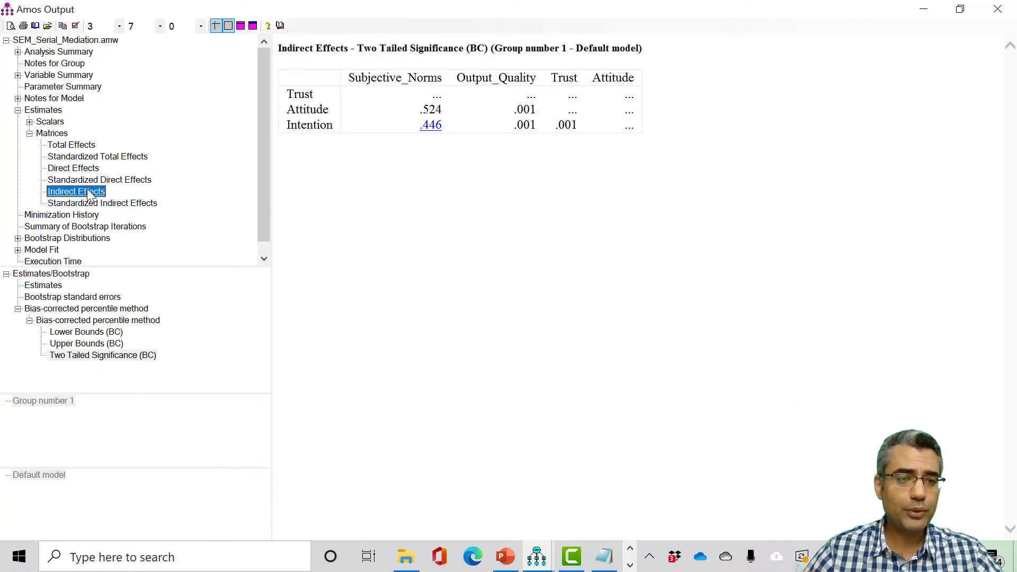
click(100, 356)
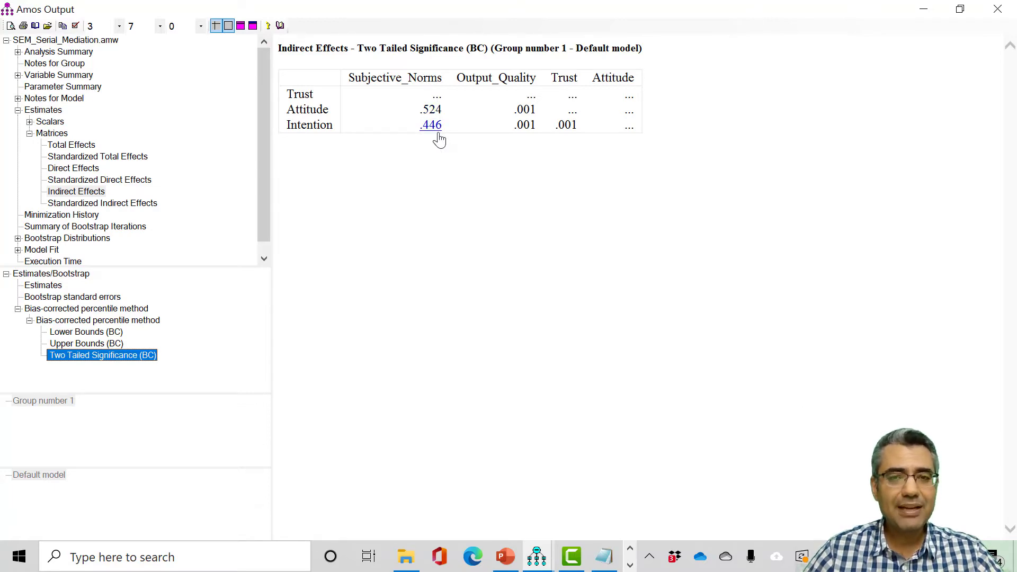
key(alt+Tab)
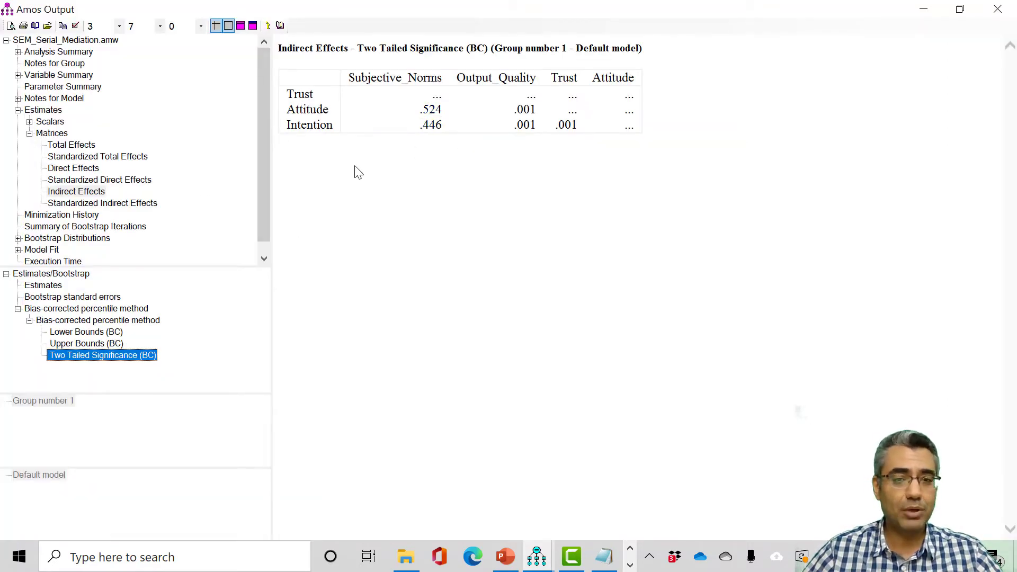
key(alt+Tab)
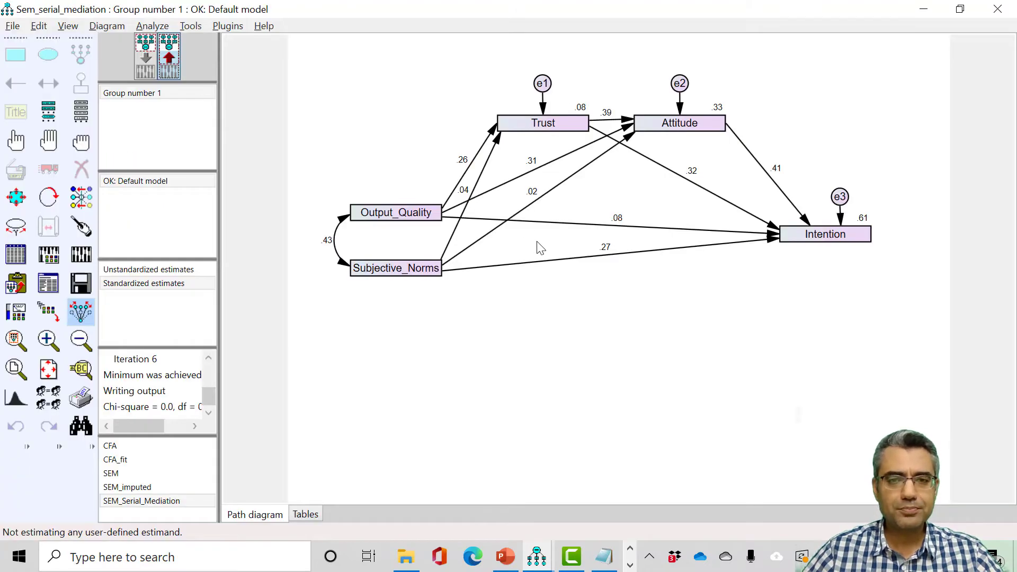
key(alt+Tab)
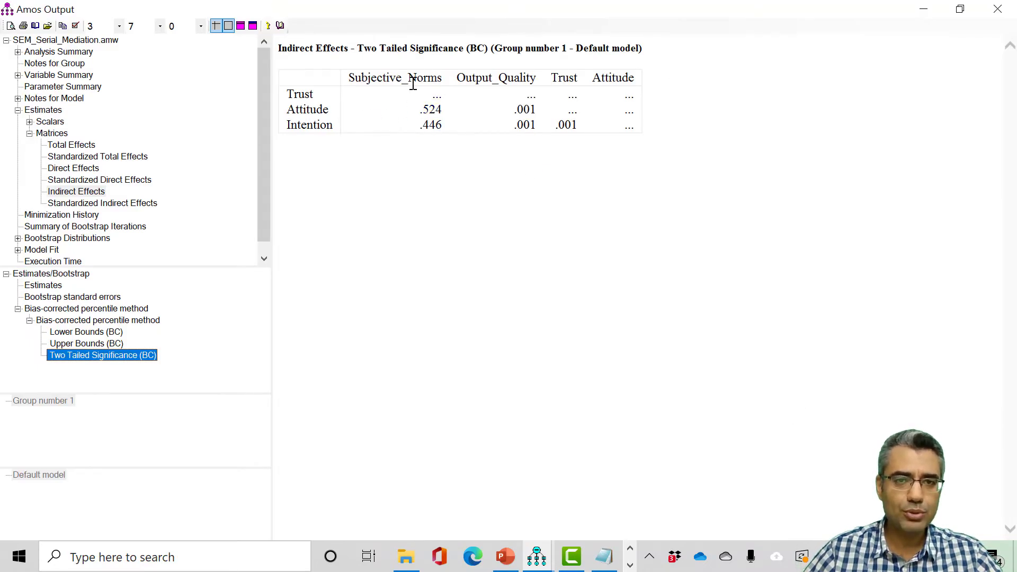
key(alt+Tab)
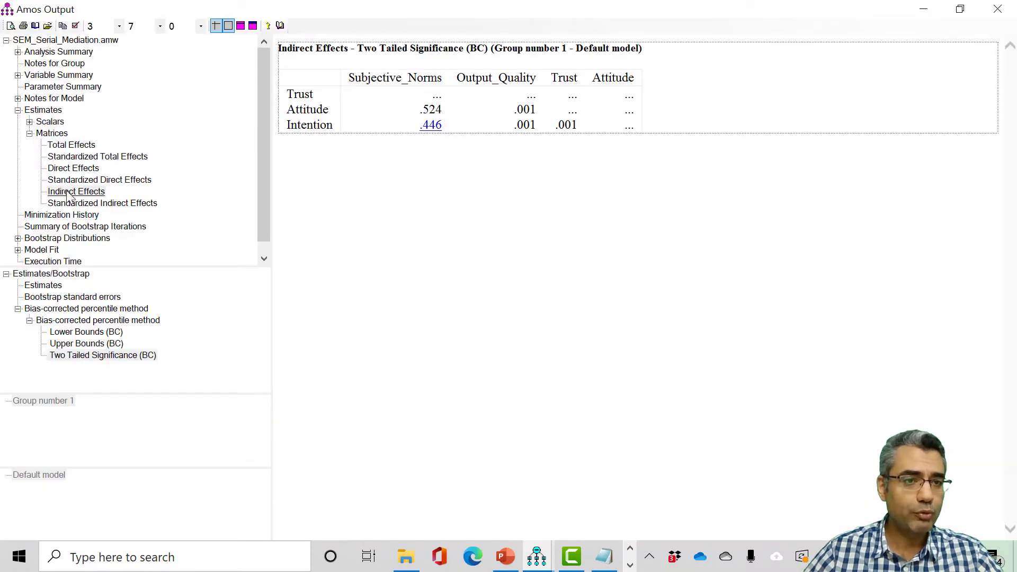
click(77, 191)
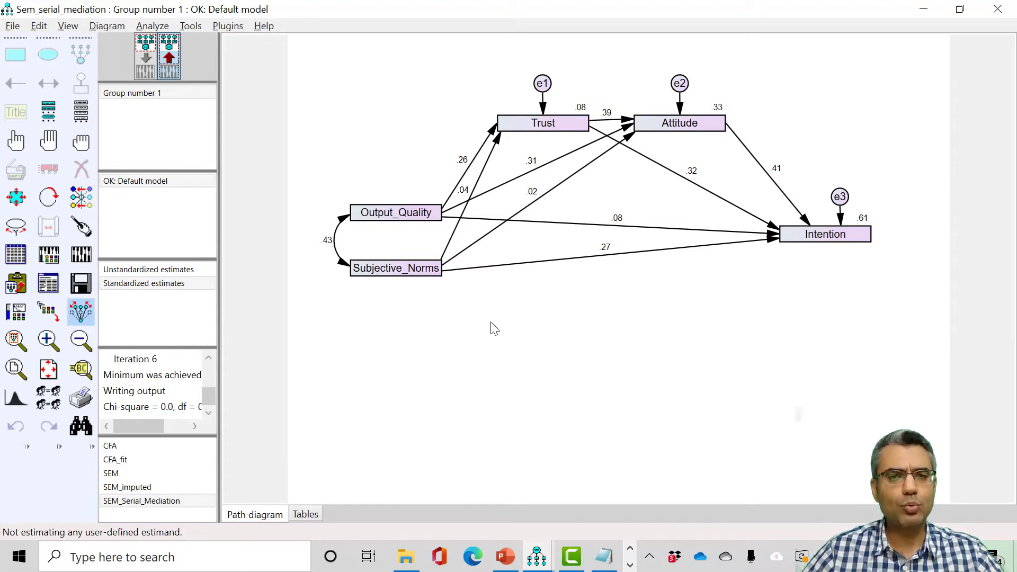
- Switch the diagram from the output estimates to the input path diagram
click(150, 68)
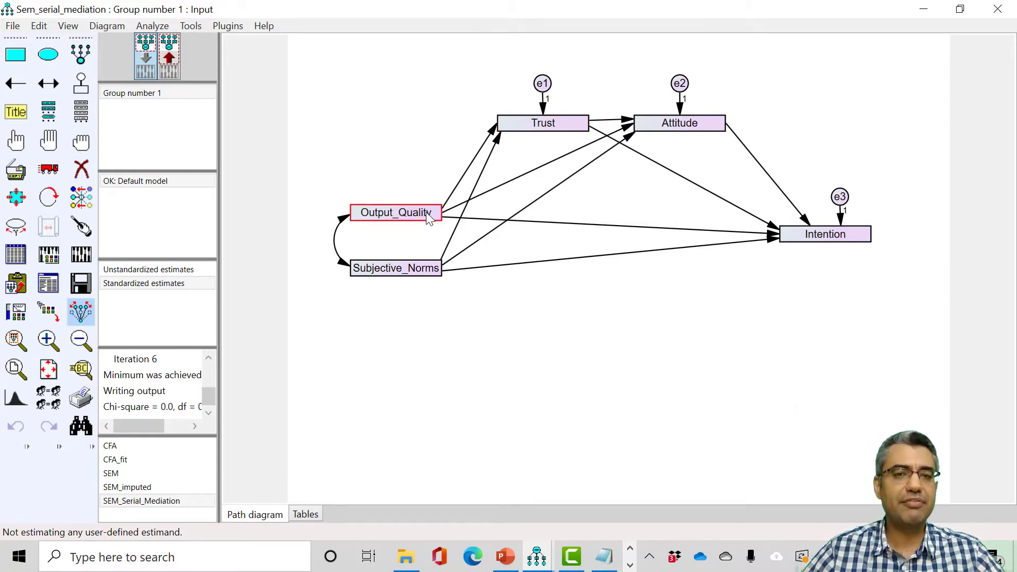
double_click(493, 135)
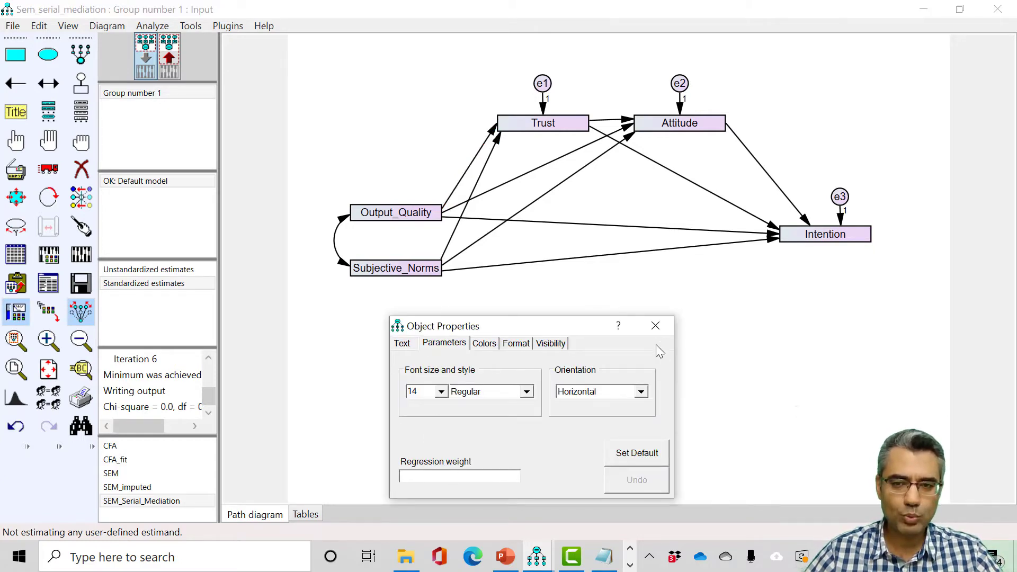
click(655, 325)
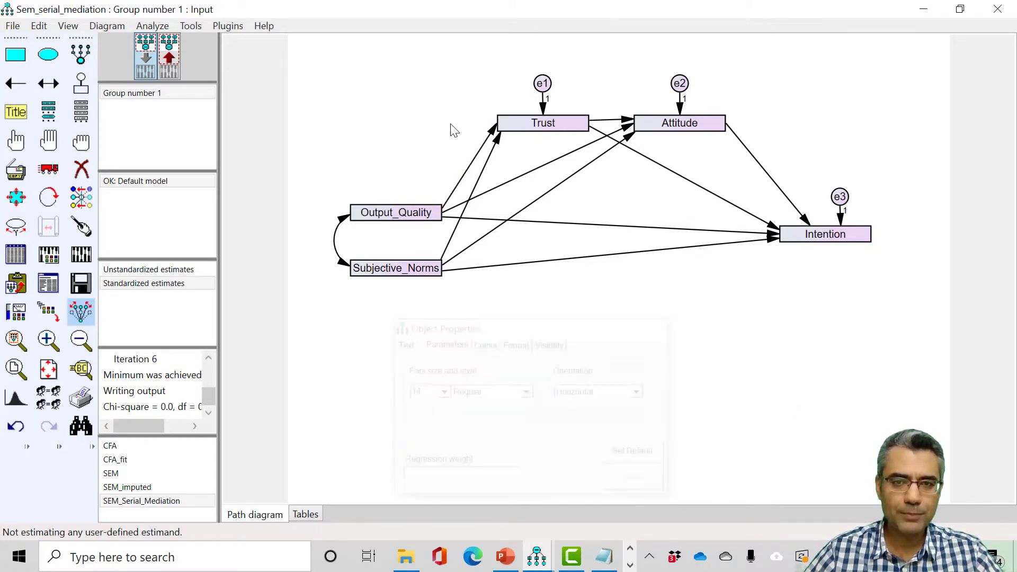
double_click(493, 135)
click(655, 326)
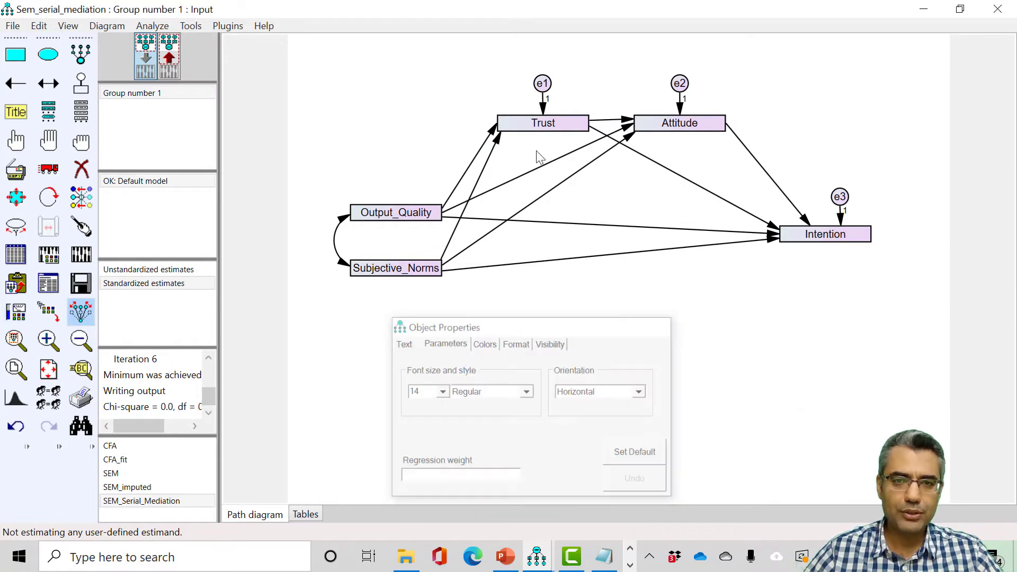
right_click(493, 136)
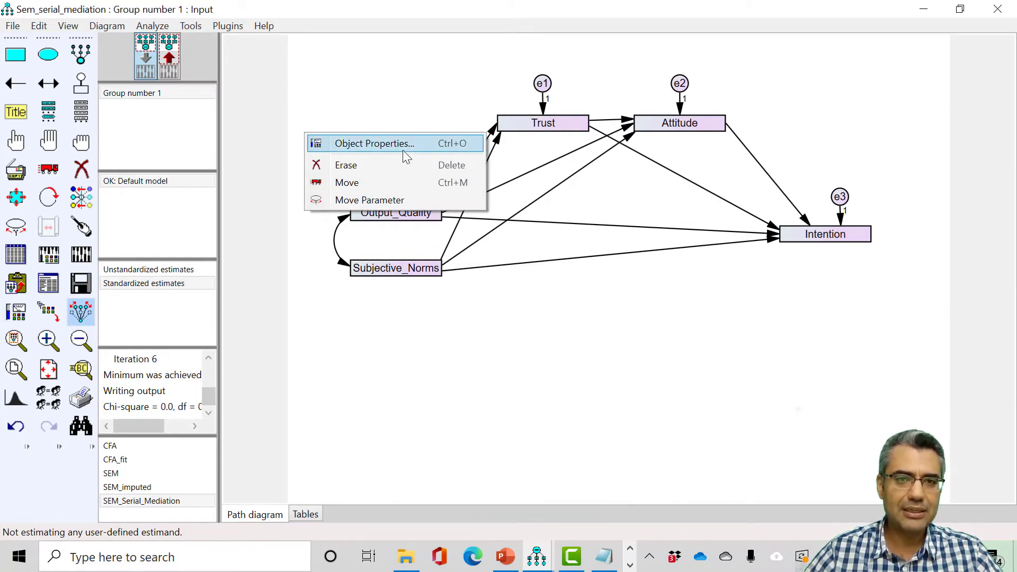
click(440, 88)
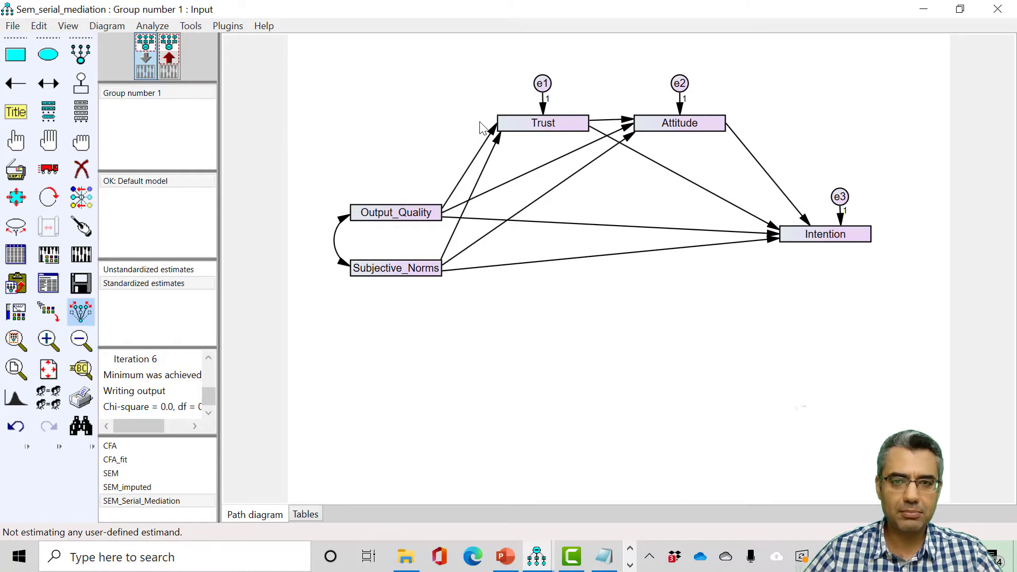
- Name the regression weight of the path from Output_Quality to Trust a1
double_click(492, 135)
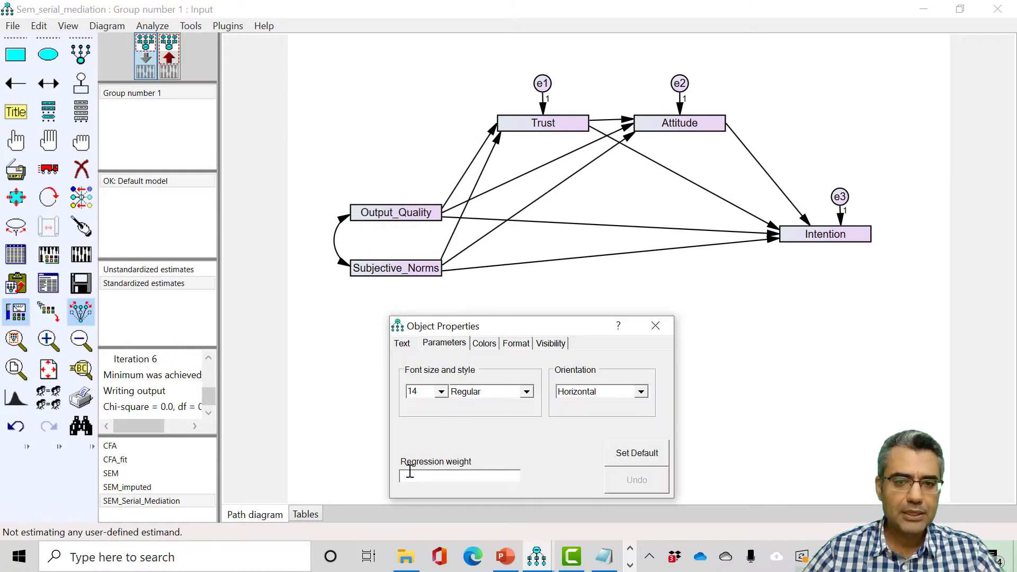
text(a)
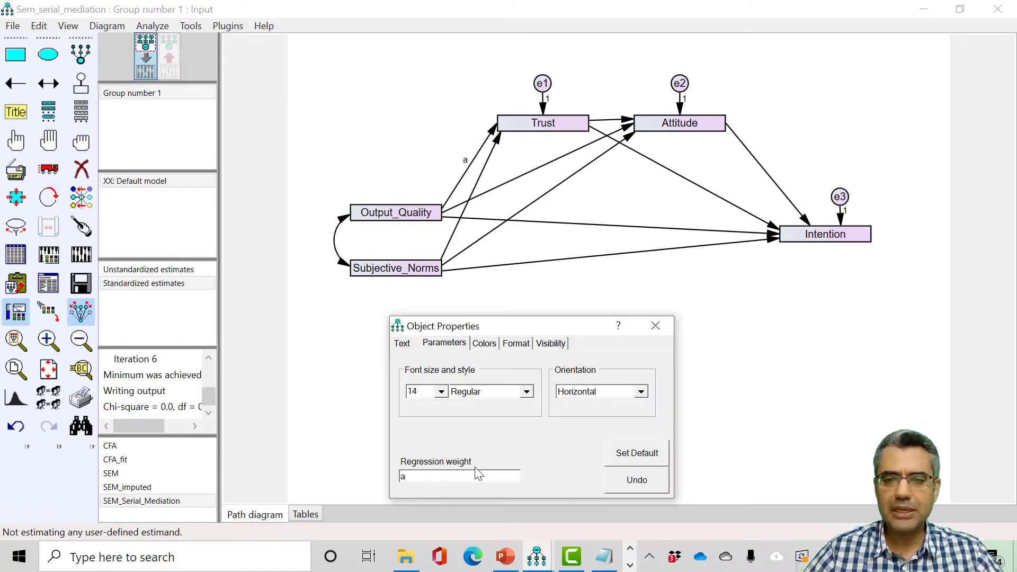
text(1)
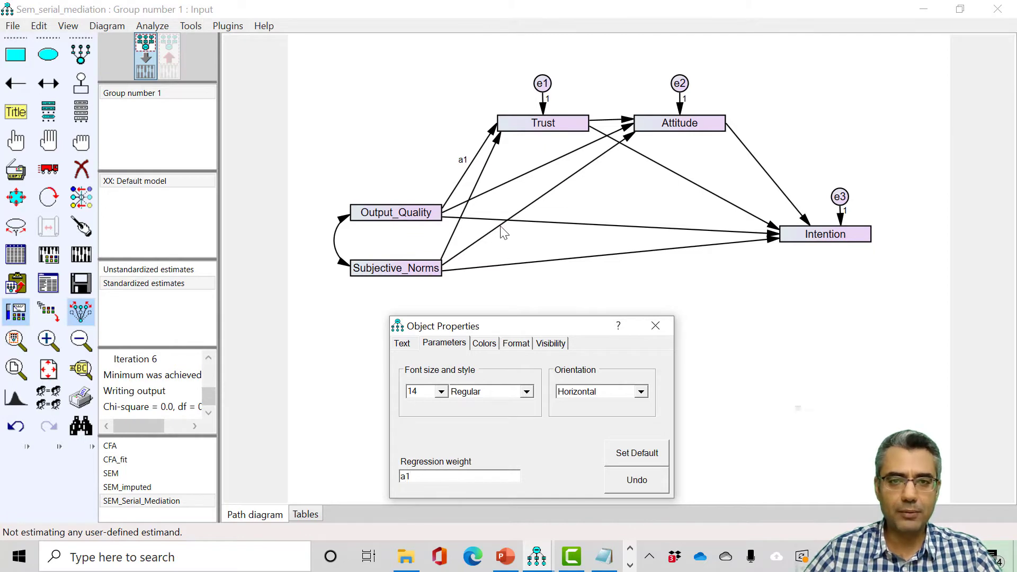
- Name the regression weights a2 for the Trust to Attitude path and a3 for the Attitude to Intention path
drag(563, 324, 562, 276)
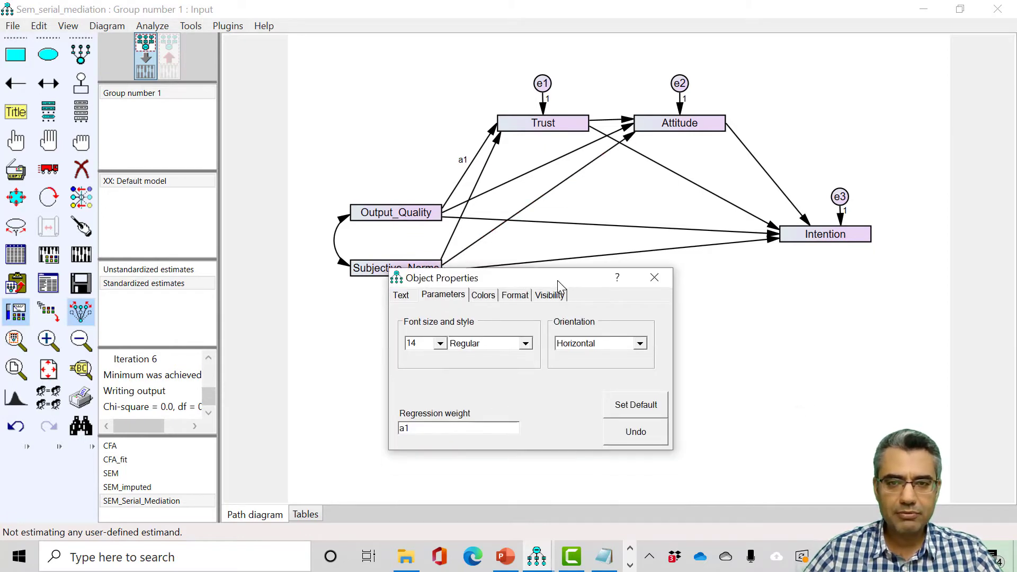
click(628, 125)
text(a)
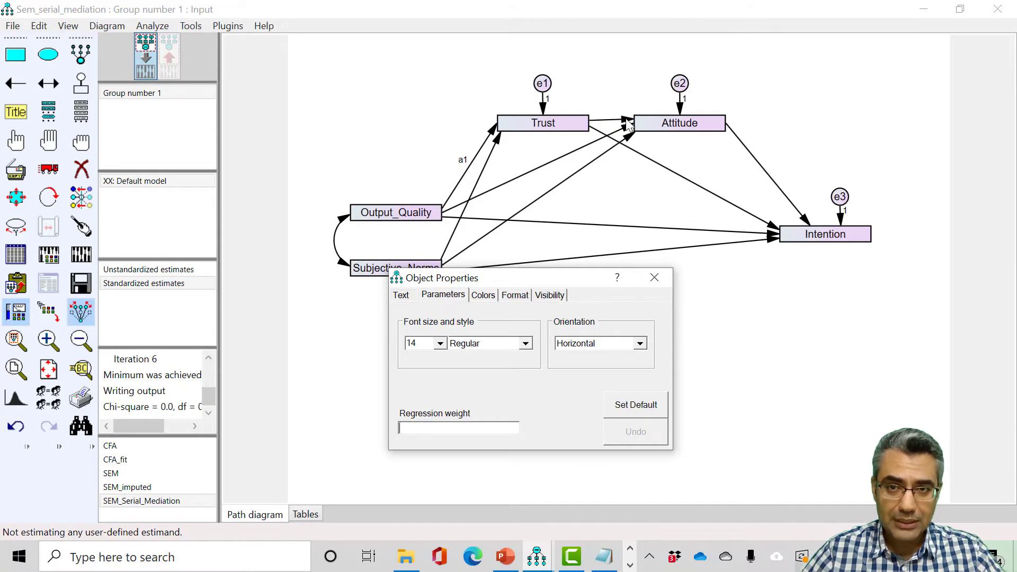
text(2)
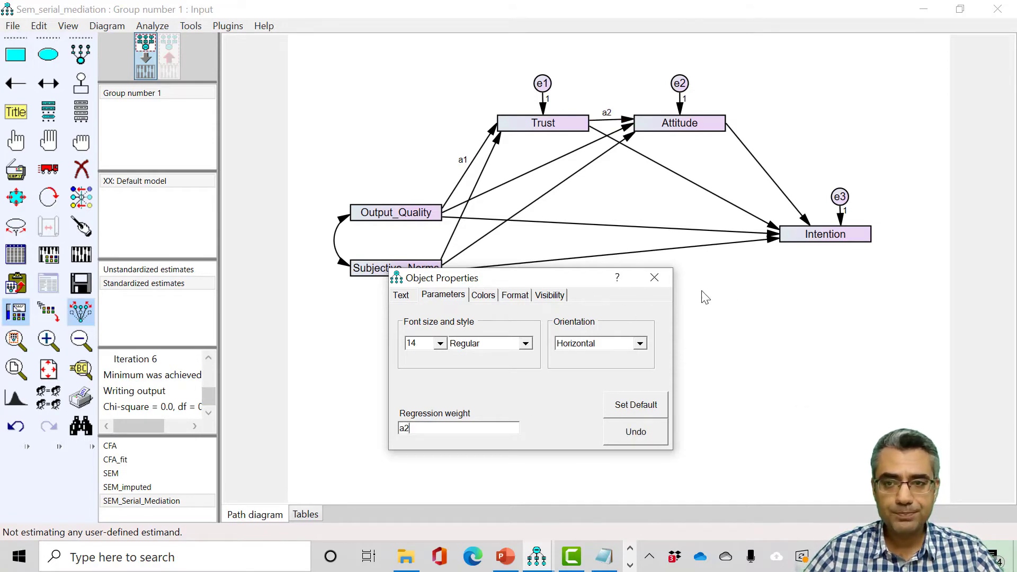
click(807, 222)
text(a3)
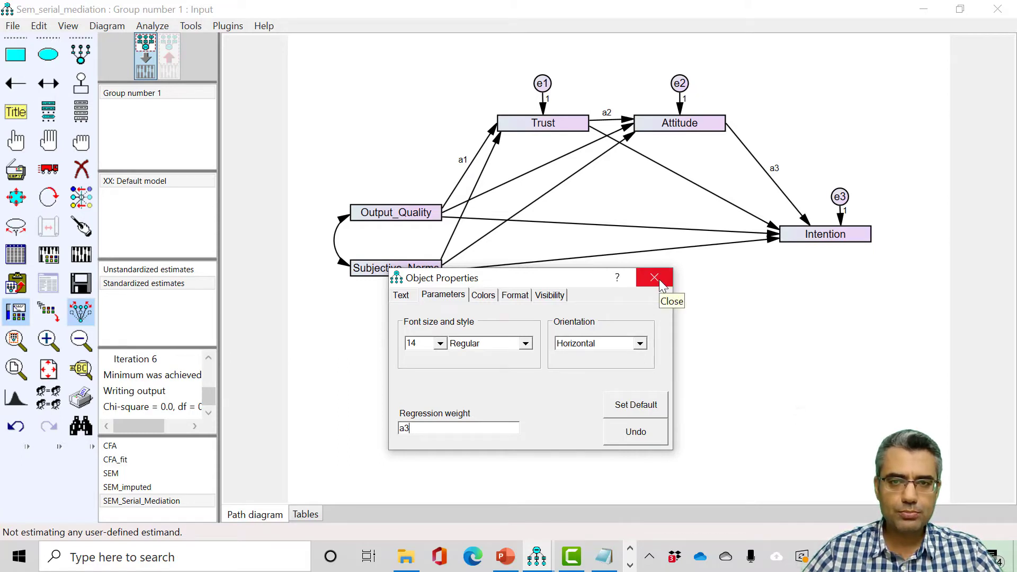
- Name the regression weight of the path from Subjective_Norms to Trust b1 and close the object properties
click(499, 146)
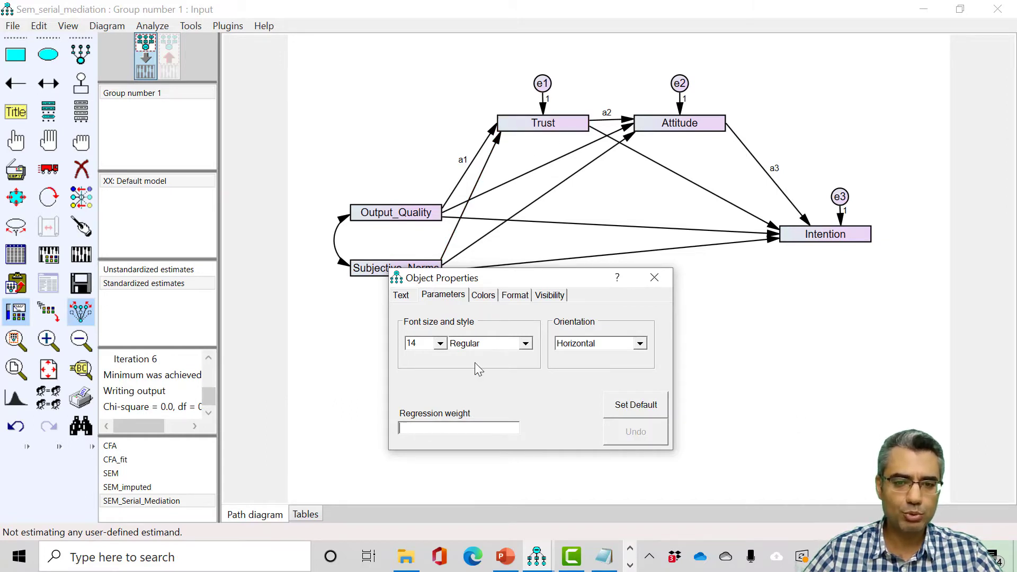
click(449, 427)
text(b1)
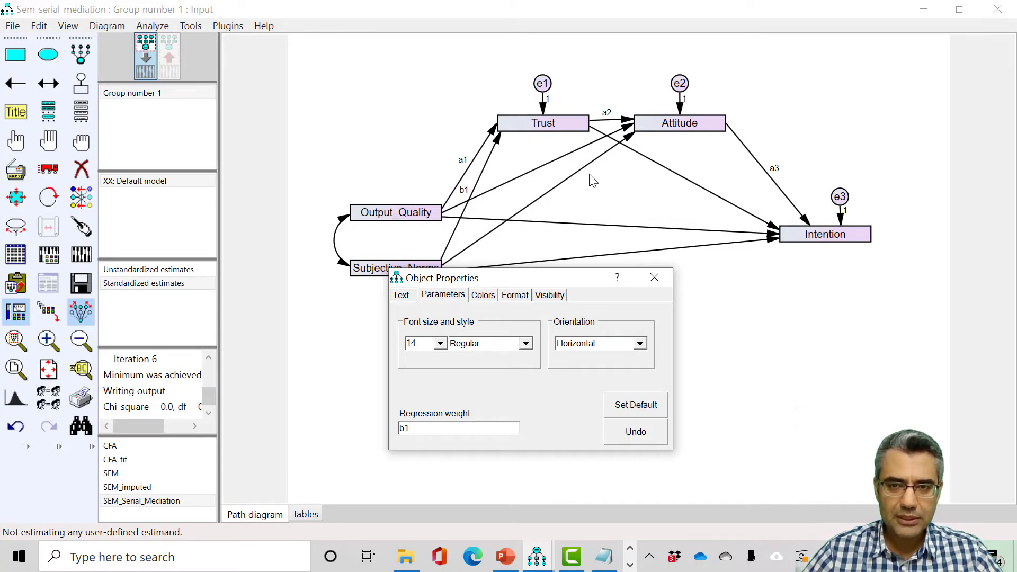
click(656, 279)
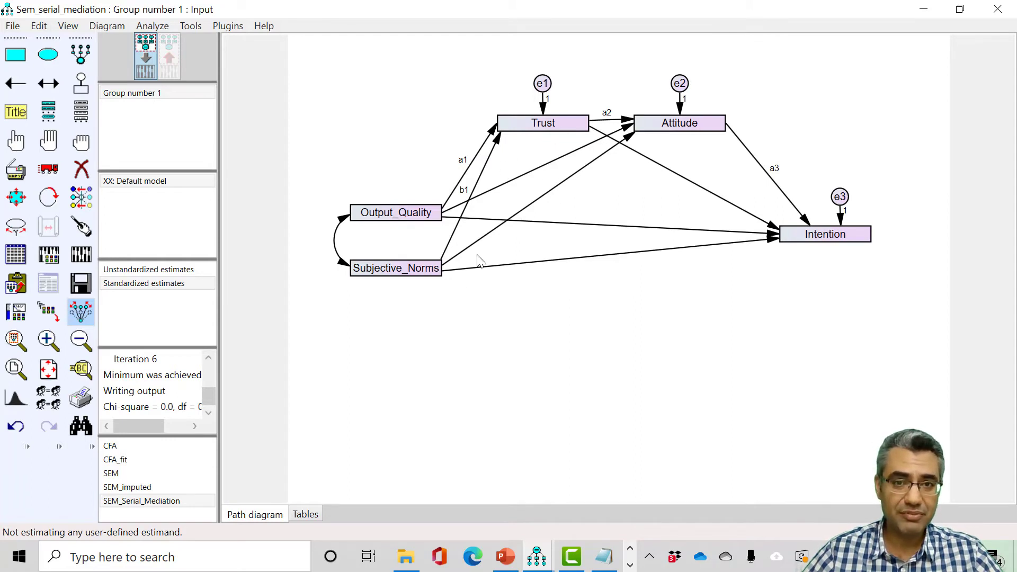
- Start a new user-defined estimand and define the first indirect effect as ind1=a1*a2
click(134, 535)
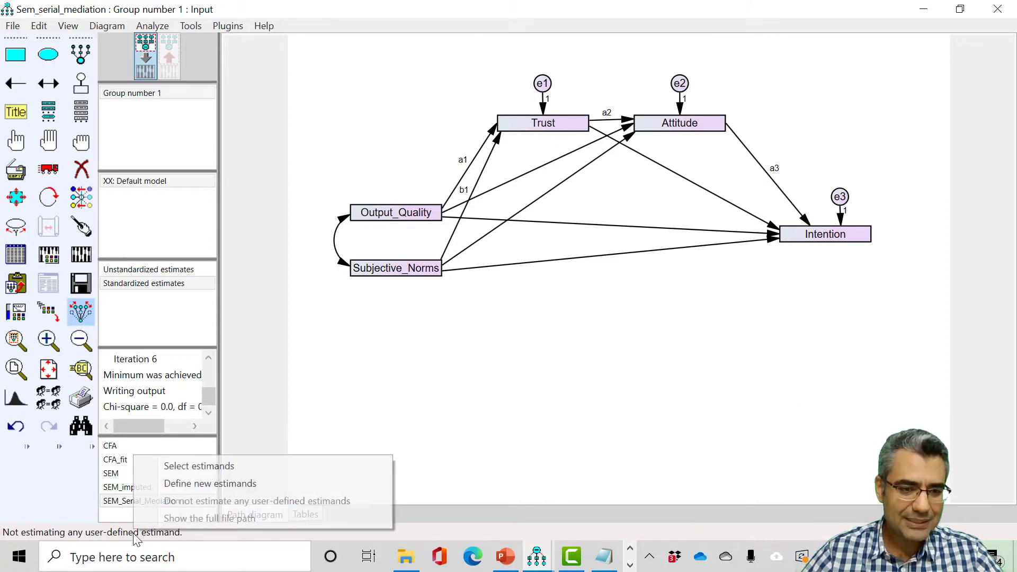
click(94, 533)
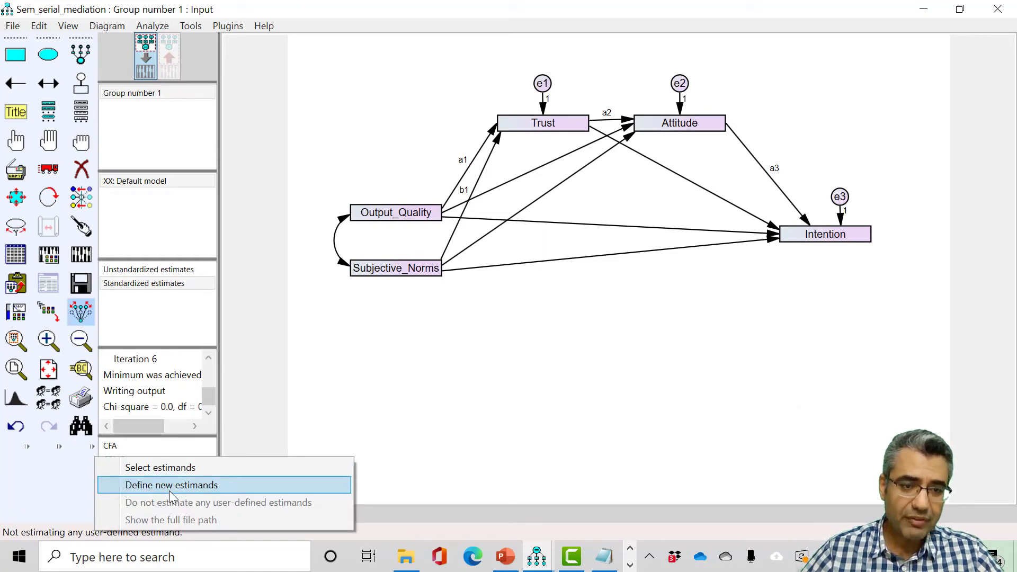
click(170, 485)
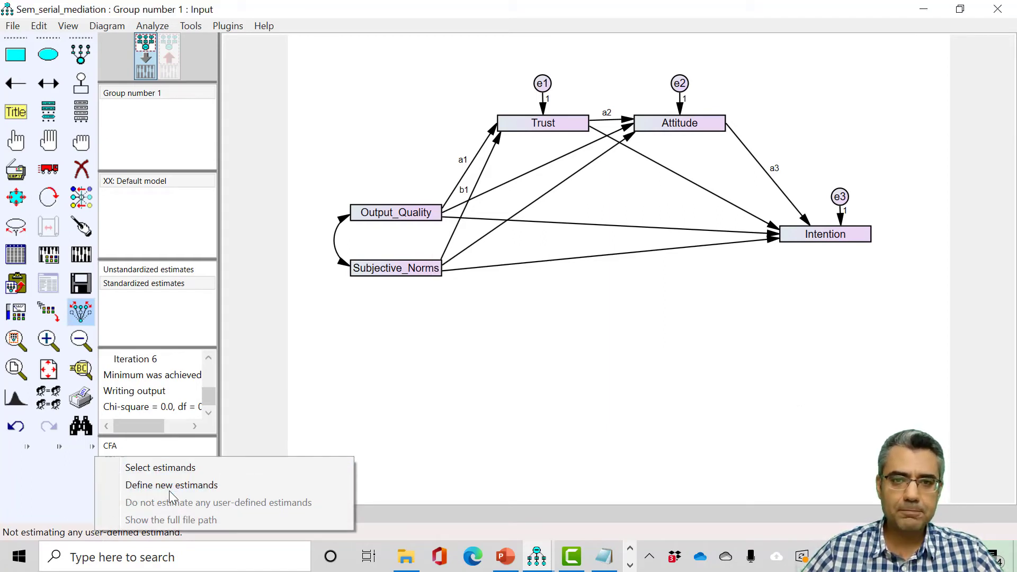
drag(474, 160, 602, 240)
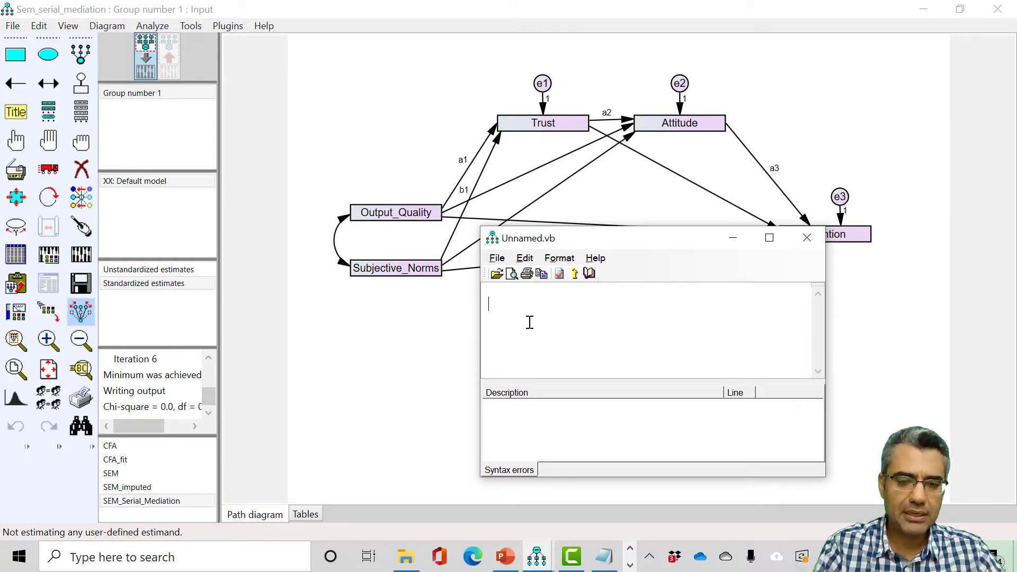
text(ind1)
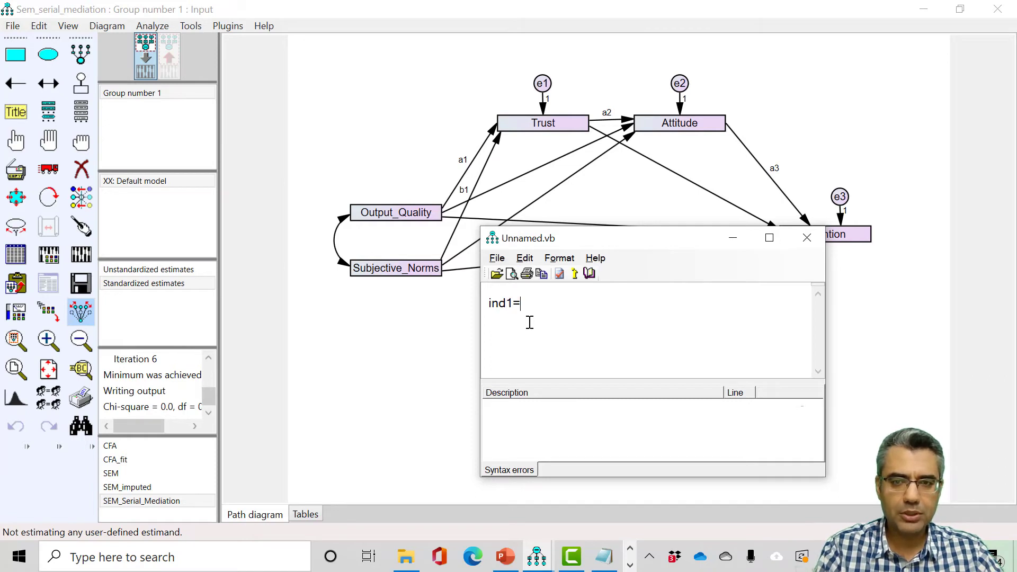
text(=a1*a2)
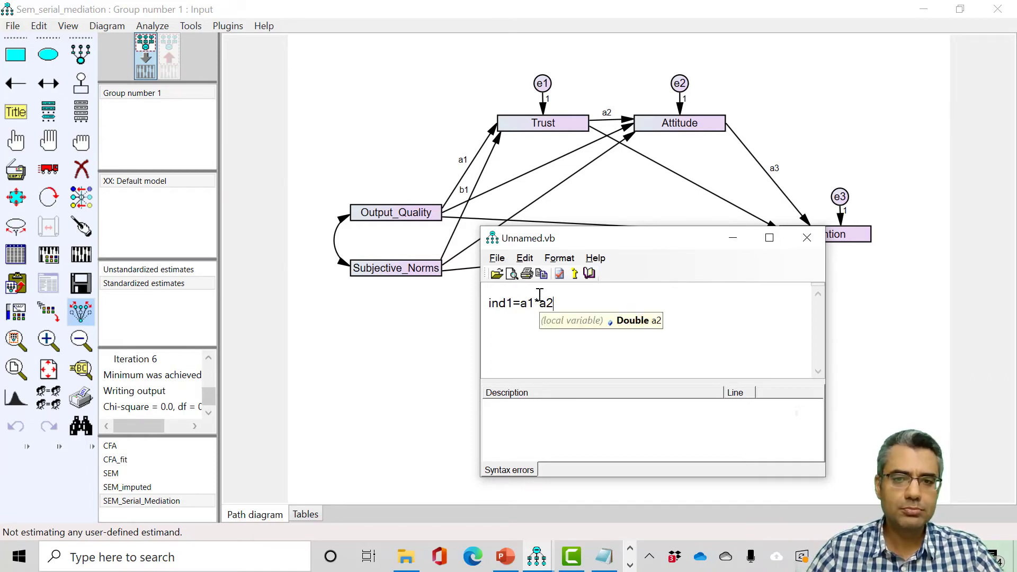
- Add the comment line 'output quality to trust to attitude above the ind1 definition
key(Up)
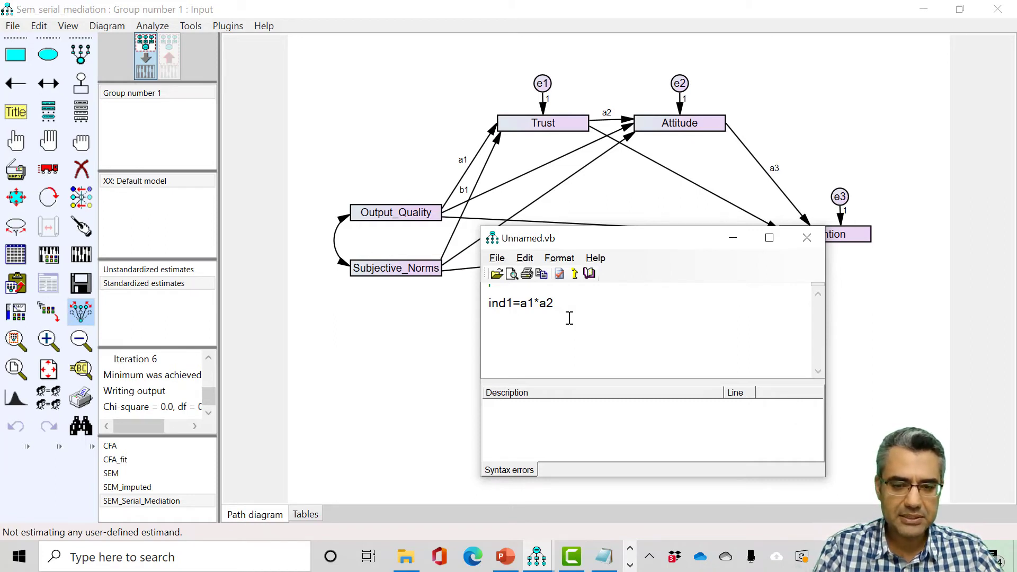
text(ouut)
key(BackSpace)
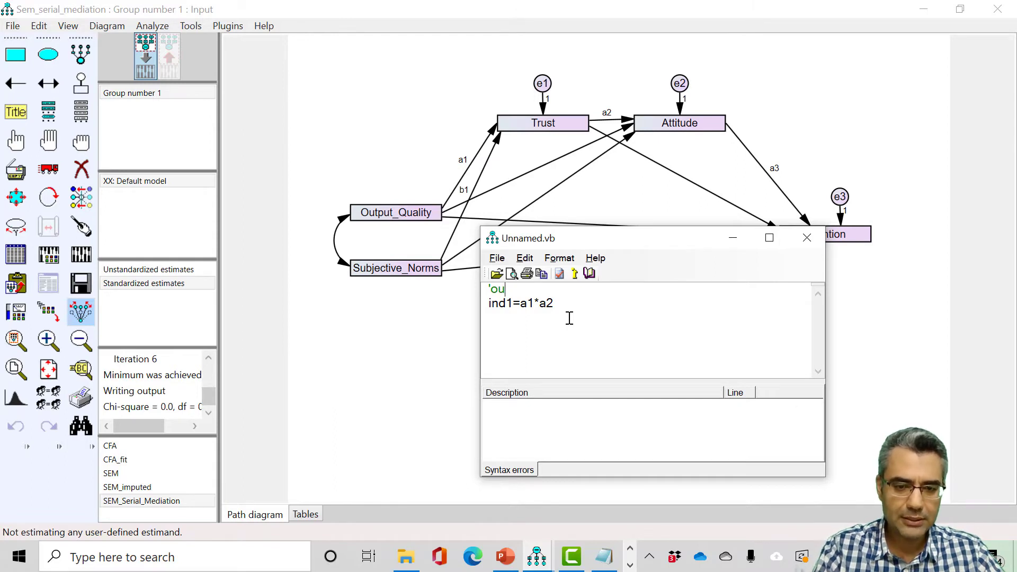
text(y)
key(BackSpace)
text(tput)
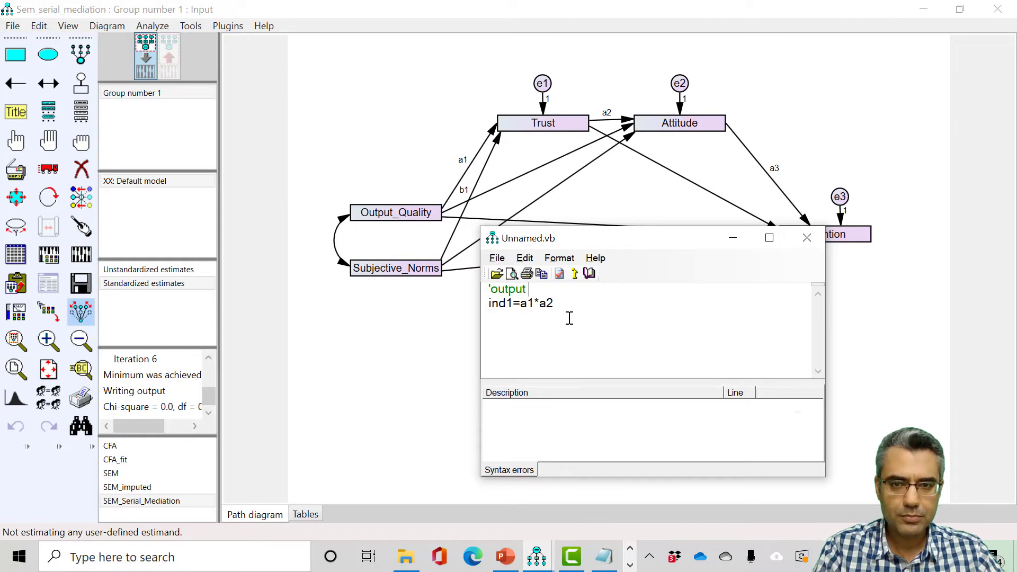
text( quality)
key(BackSpace)
key(BackSpace)
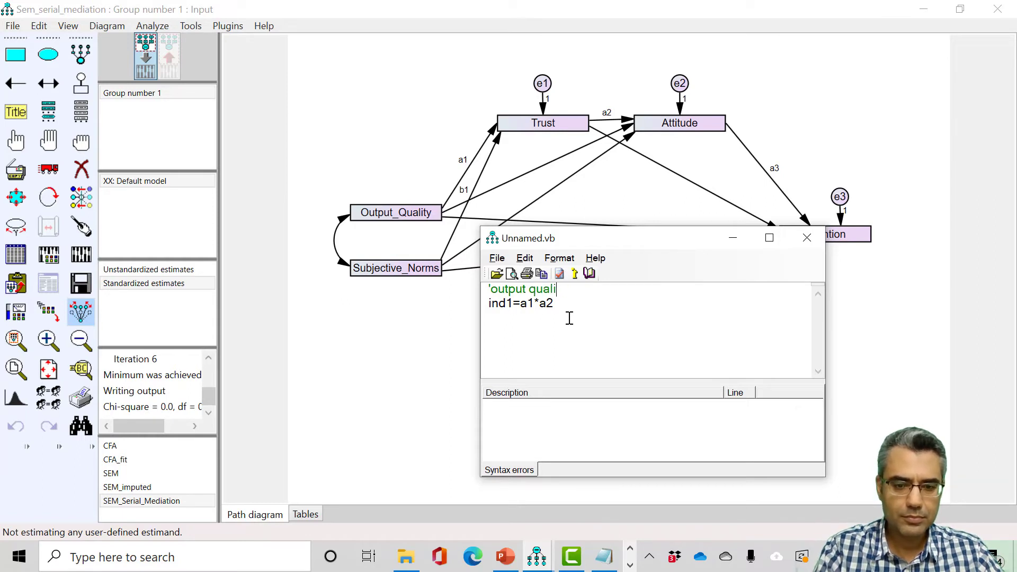
text(ty to )
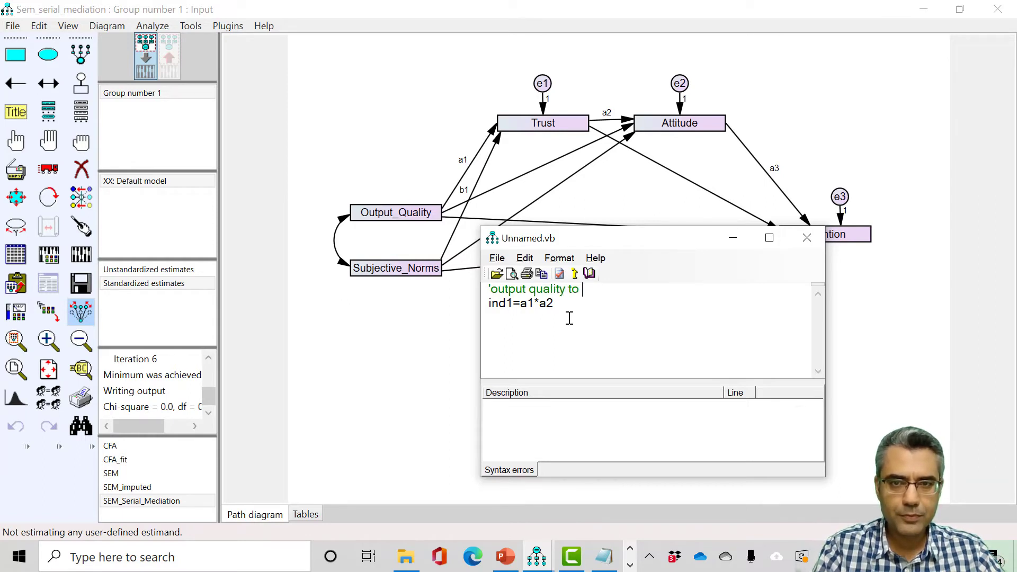
text(trus)
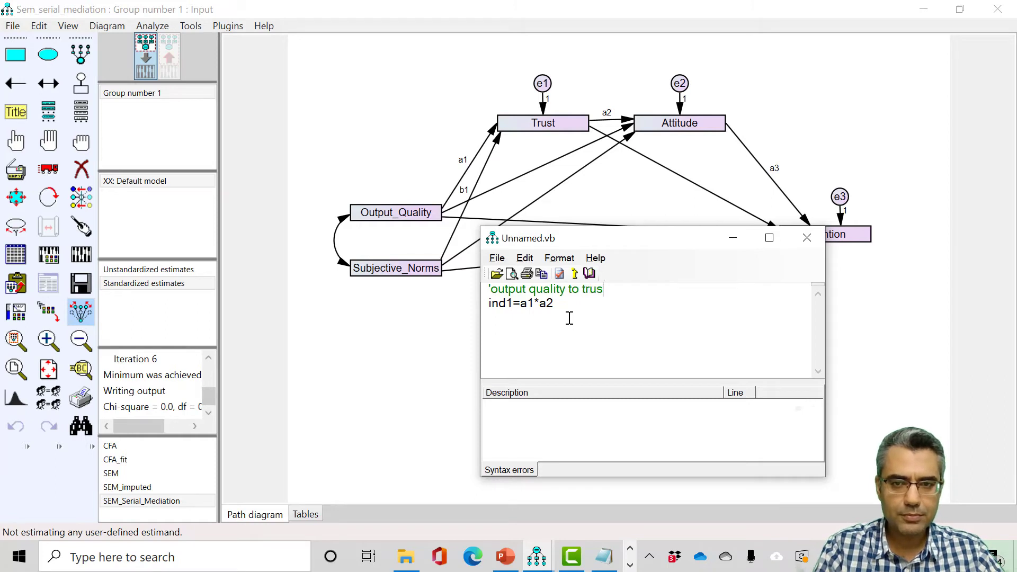
text(t to attitude)
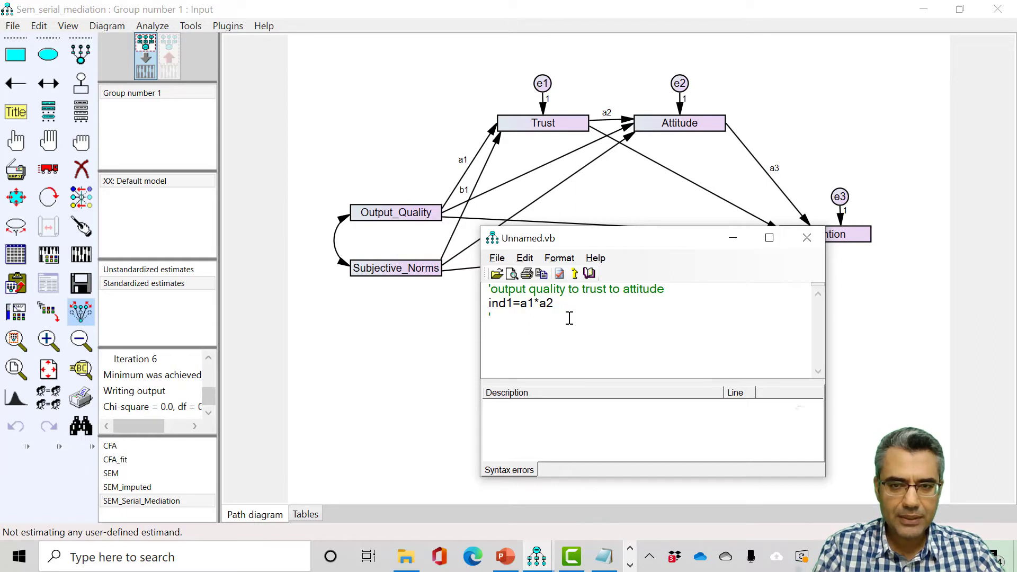
- Below ind1, add the comment 'output quality to trust to attitude to intention and define ind2=a1*a2*a3 under it
text(output q)
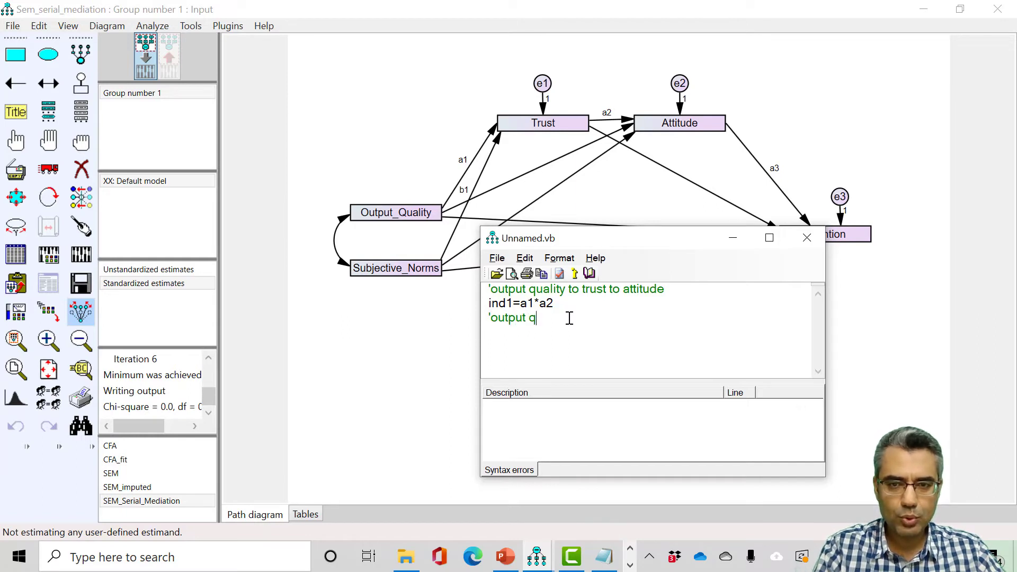
text(uality to )
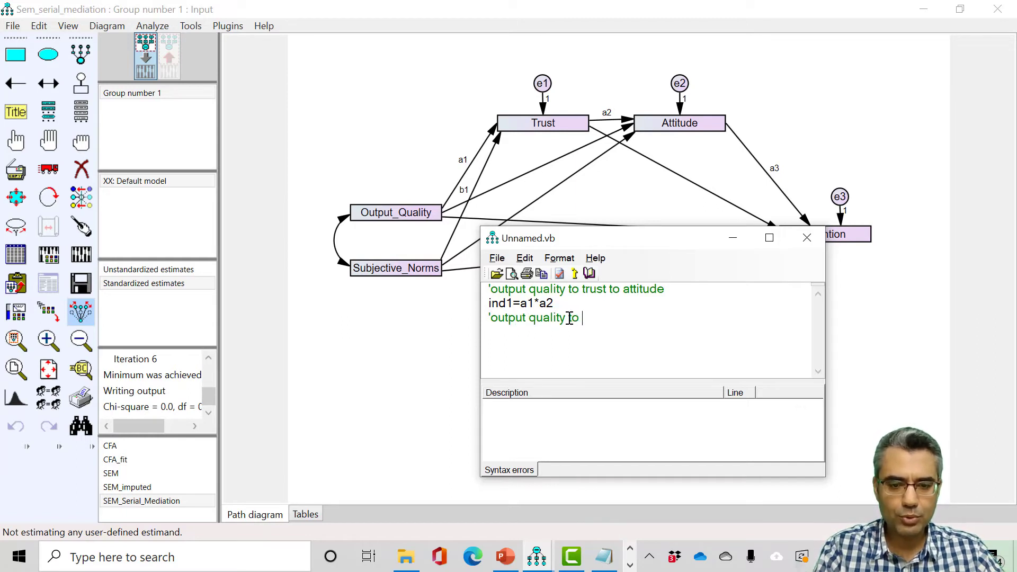
text(trust to a)
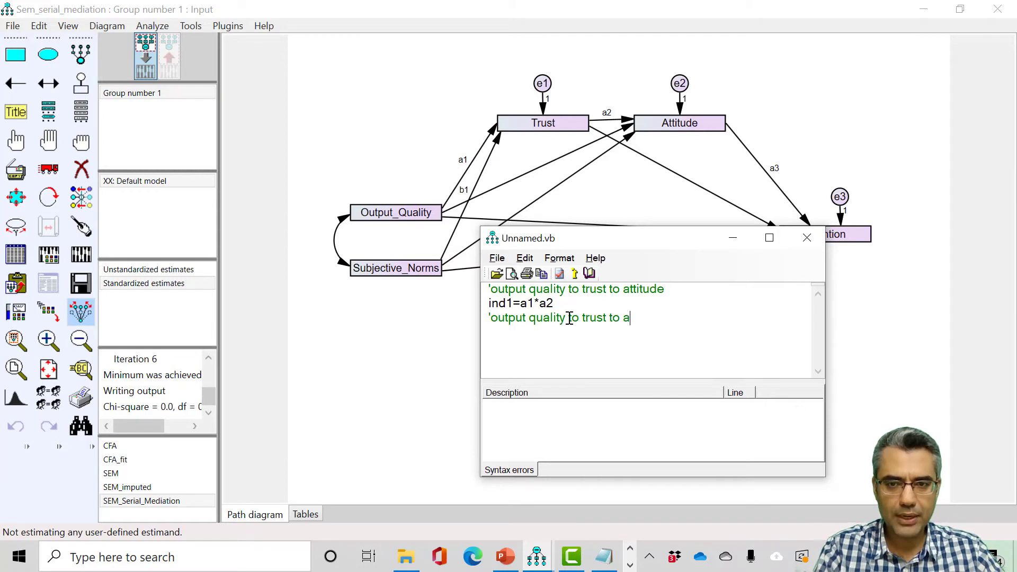
text(ttitude t)
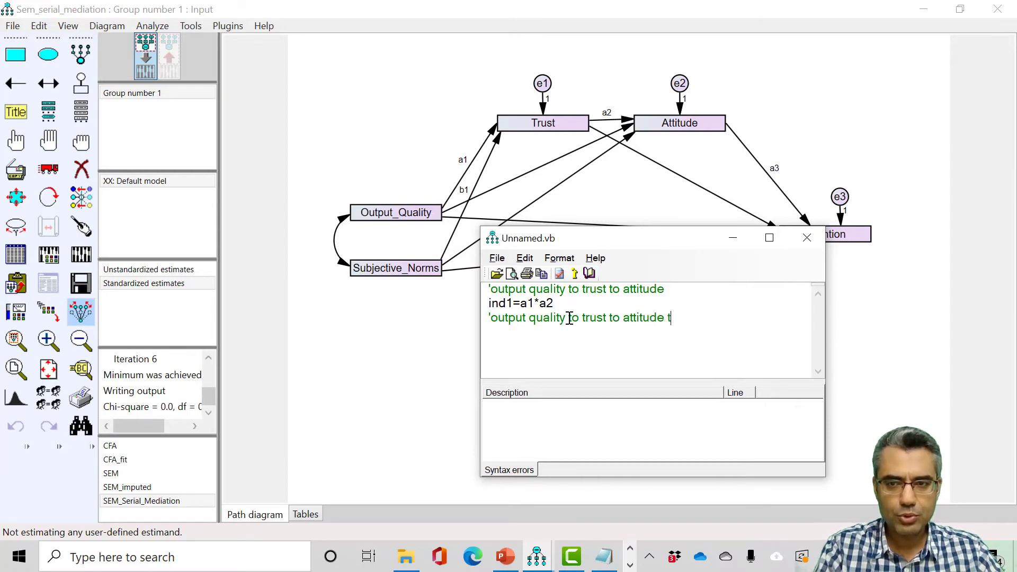
text(o intention)
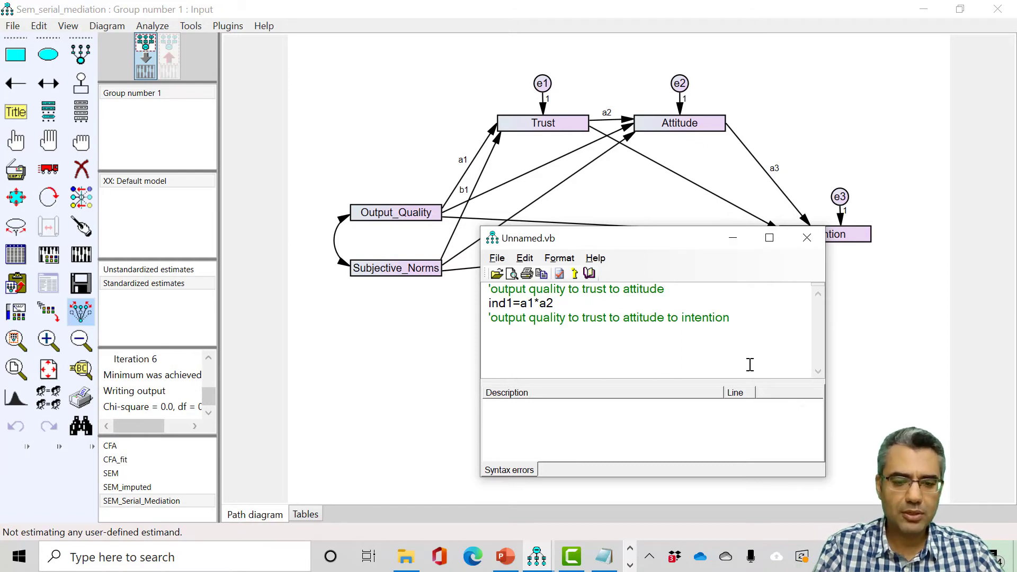
text(ind2)
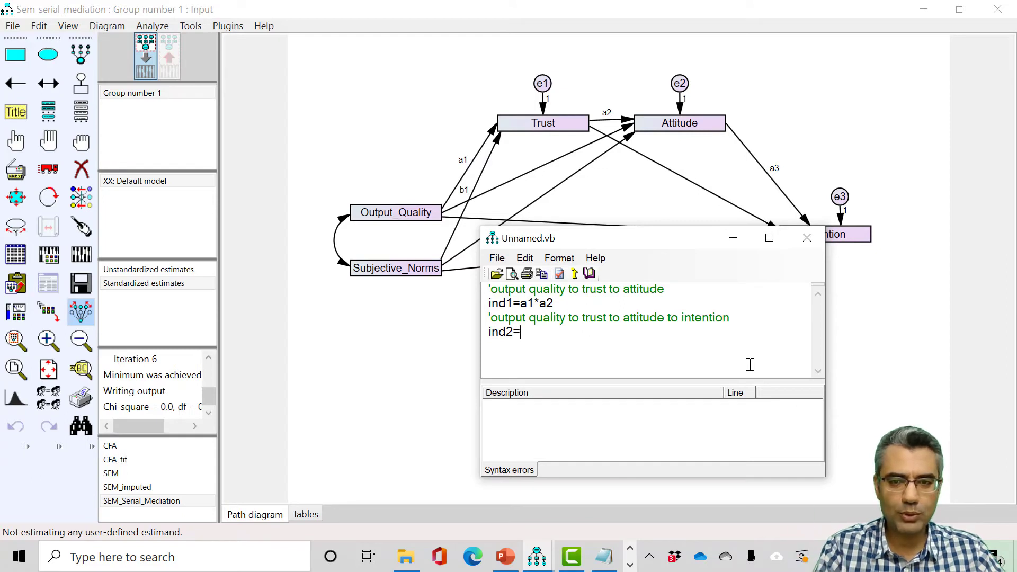
text(=a)
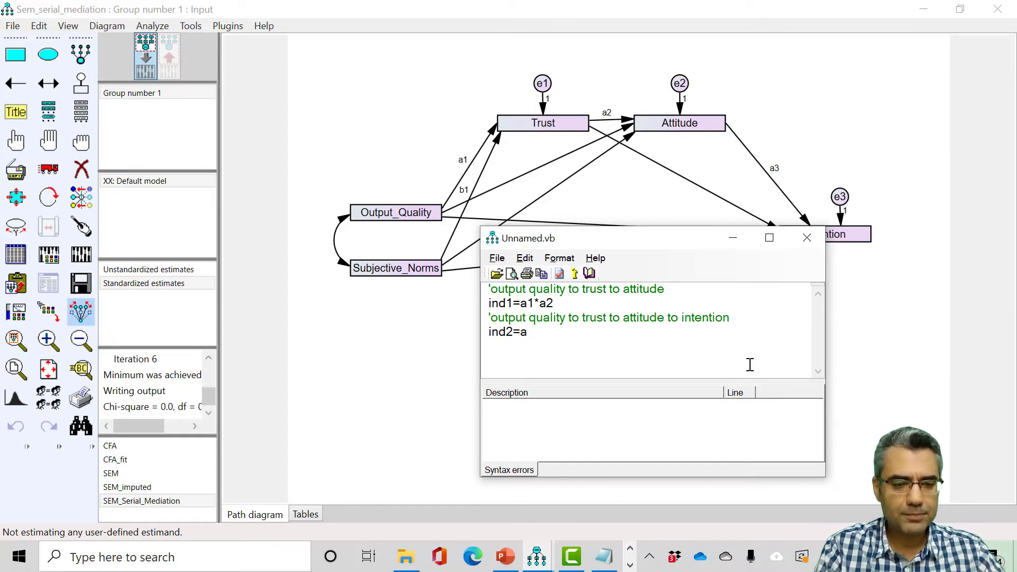
text(1*a2*a3)
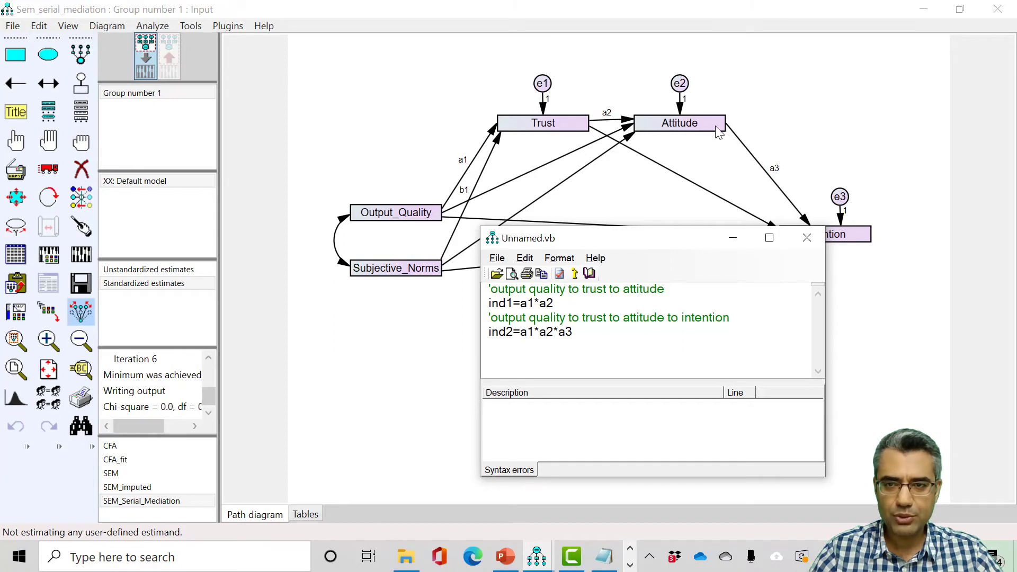
drag(694, 243, 647, 269)
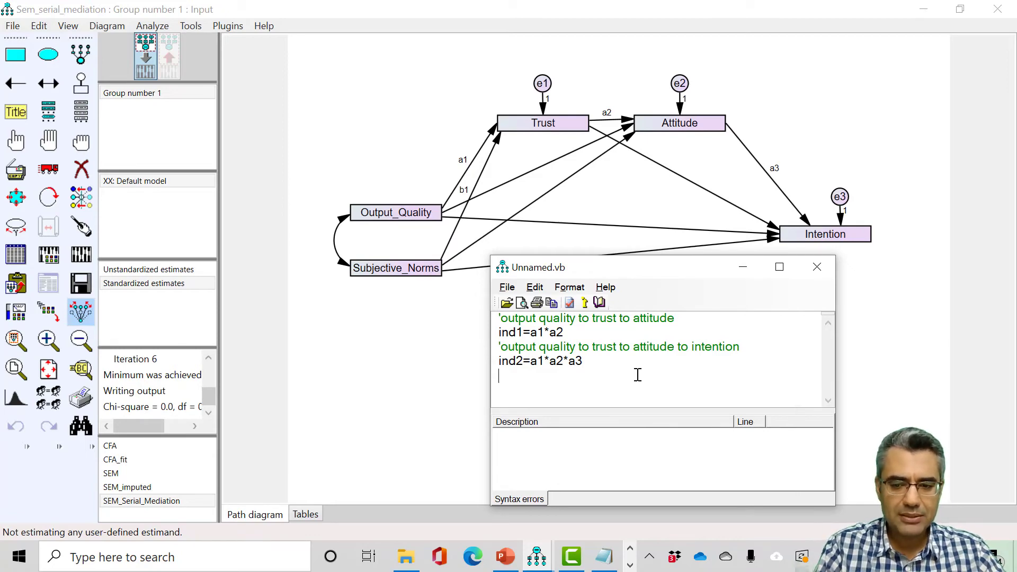
text(out)
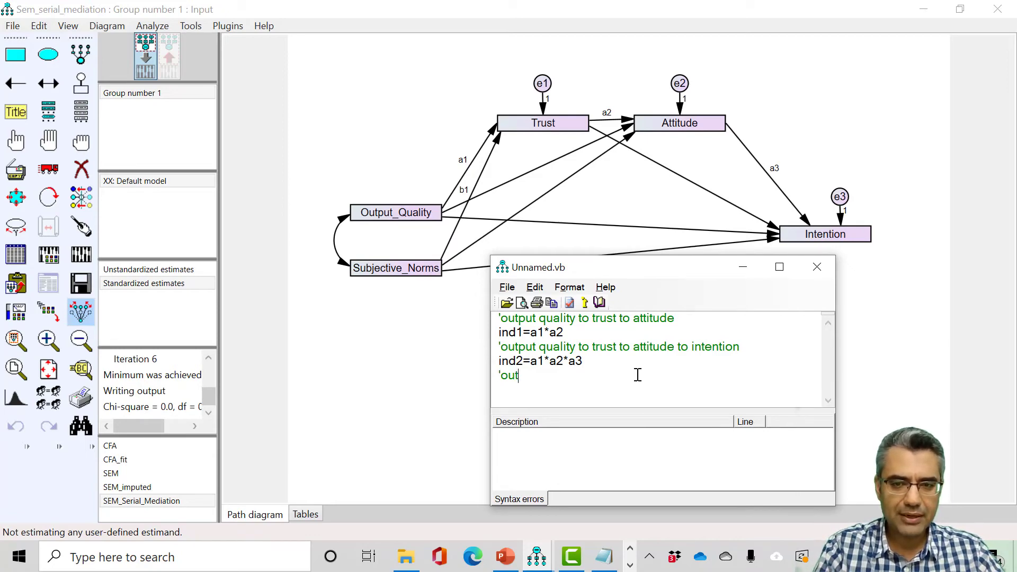
text(put qual)
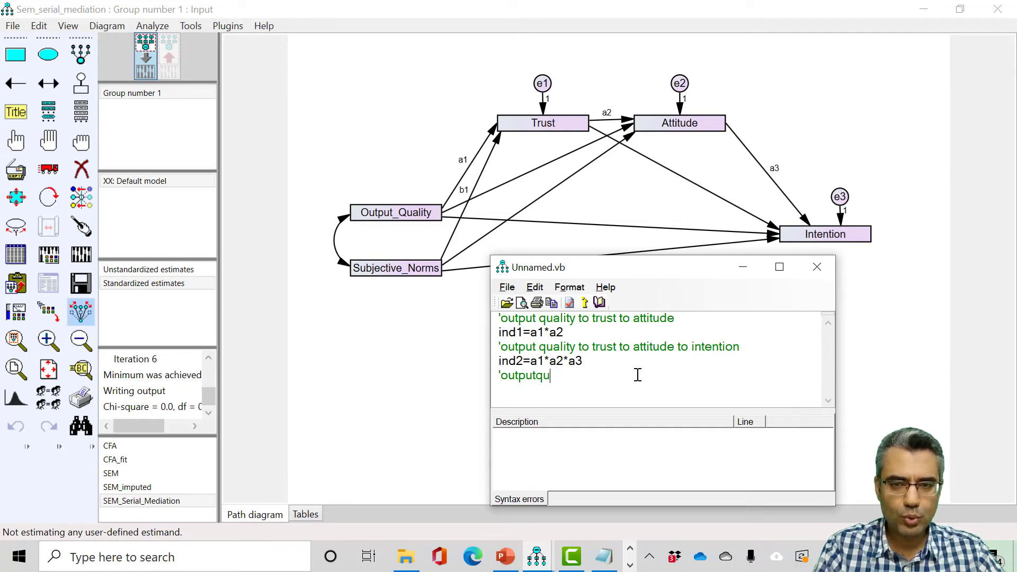
key(BackSpace)
key(BackSpace)
key(BackSpace)
key(BackSpace)
key(BackSpace)
key(BackSpace)
key(BackSpace)
key(BackSpace)
key(BackSpace)
key(BackSpace)
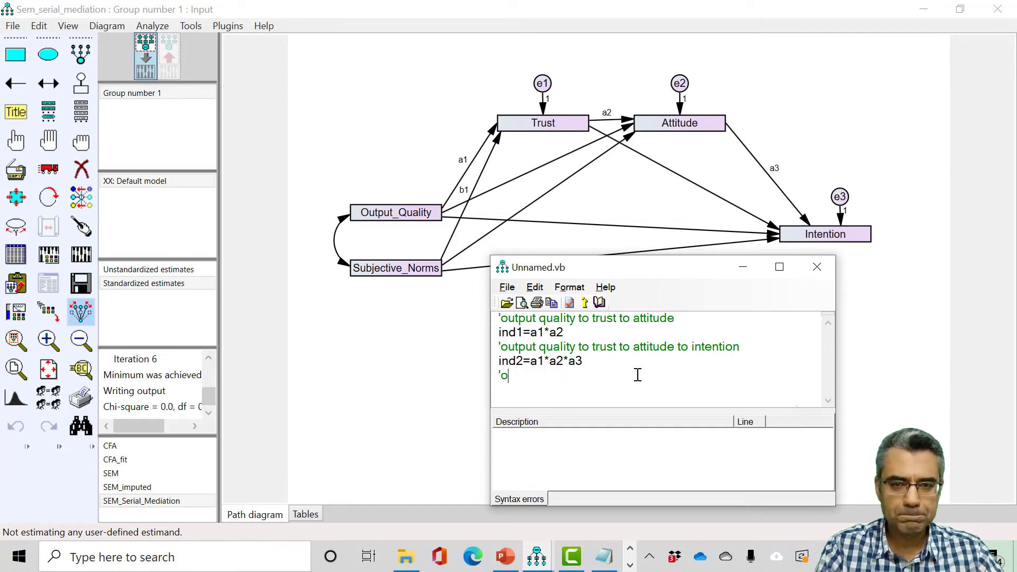
- Below ind2, add the comment 'subjective norms to trust to attitude to intention and define ind3=b1*a2*a3 under it
text(sbjective)
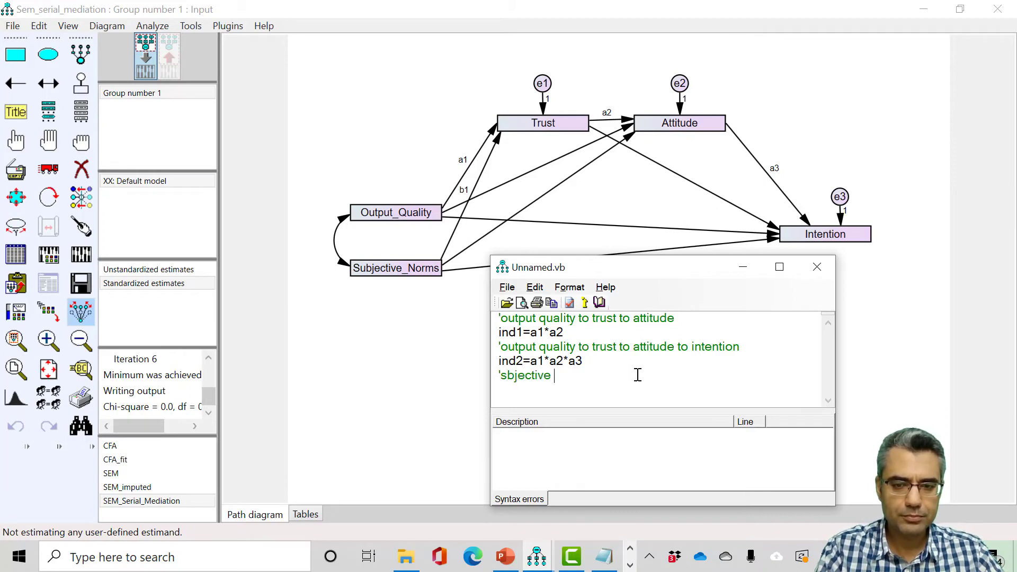
text( norms)
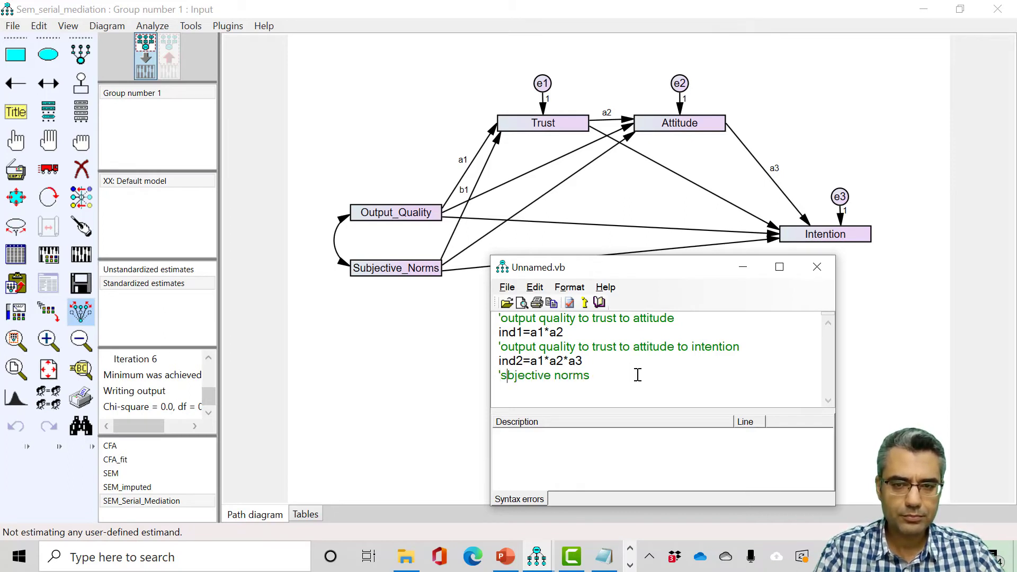
text(u to)
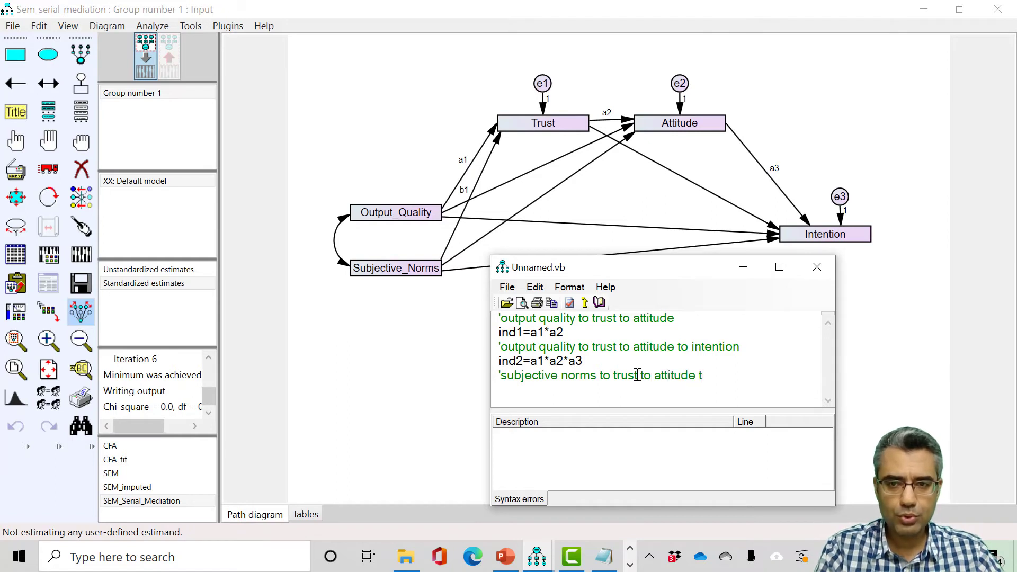
text(tention)
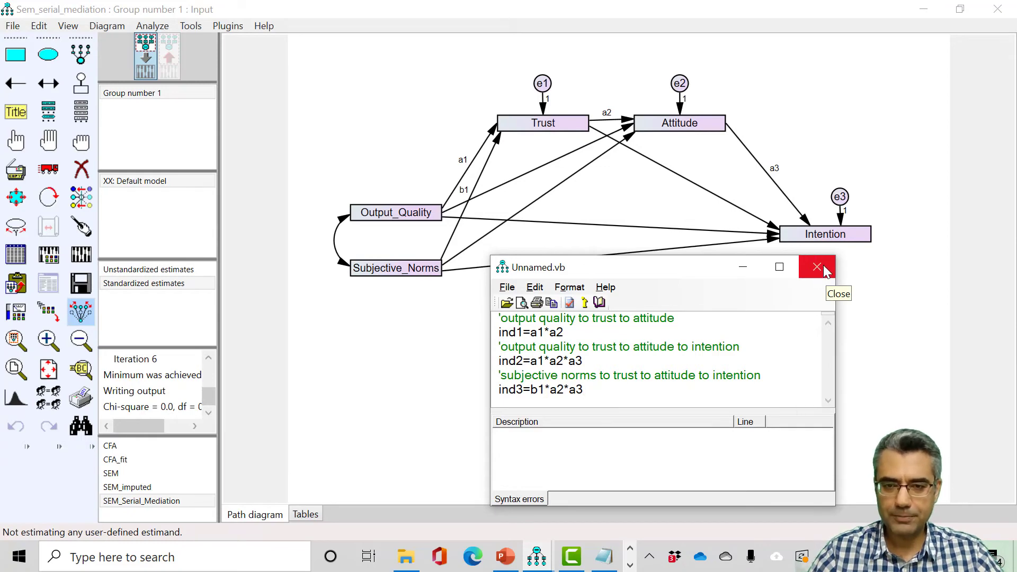
- Check the syntax of the three estimand definitions
key(alt)
drag(603, 267, 436, 123)
click(340, 144)
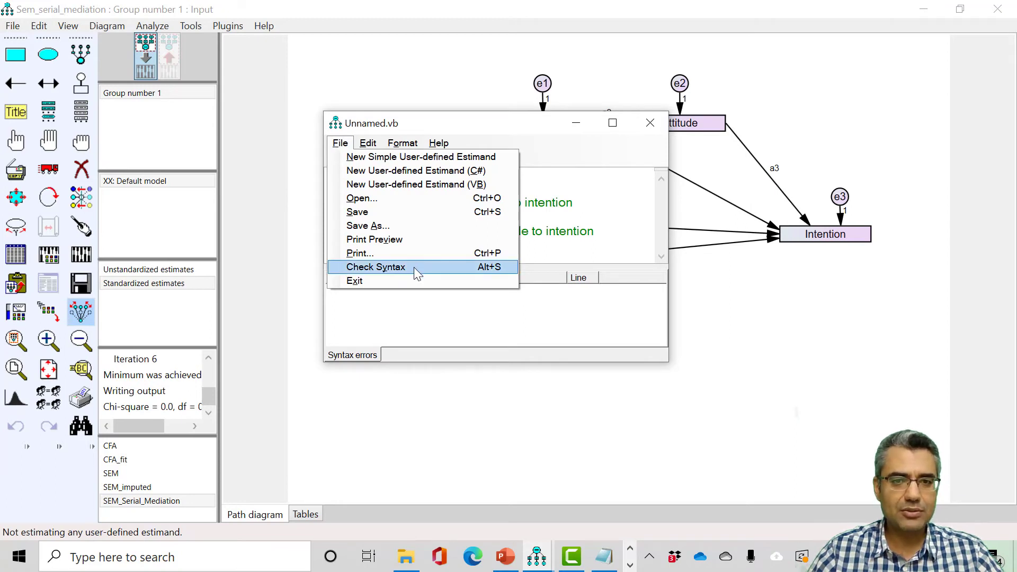
click(376, 267)
click(438, 143)
drag(453, 126, 468, 130)
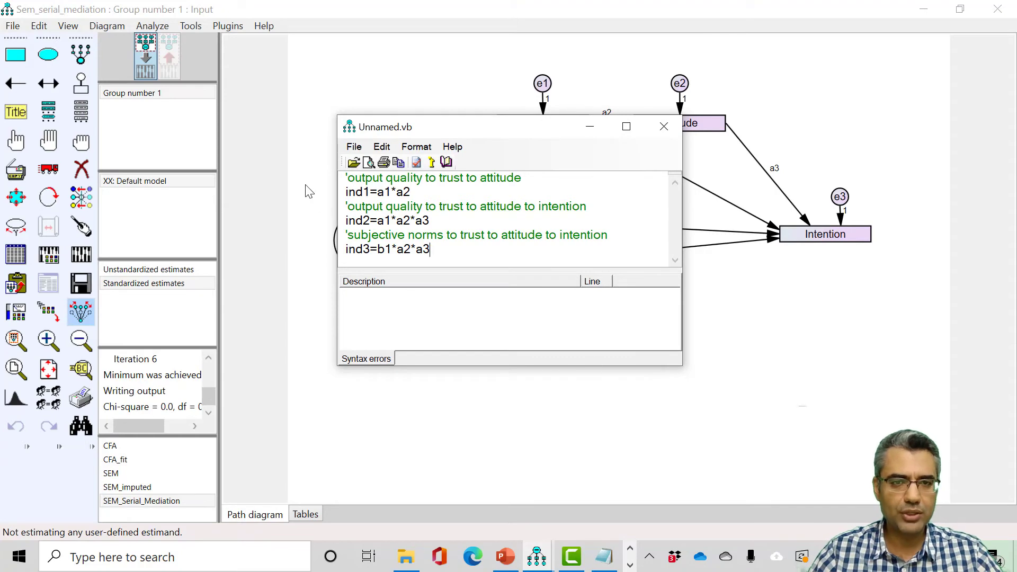
click(354, 147)
click(390, 271)
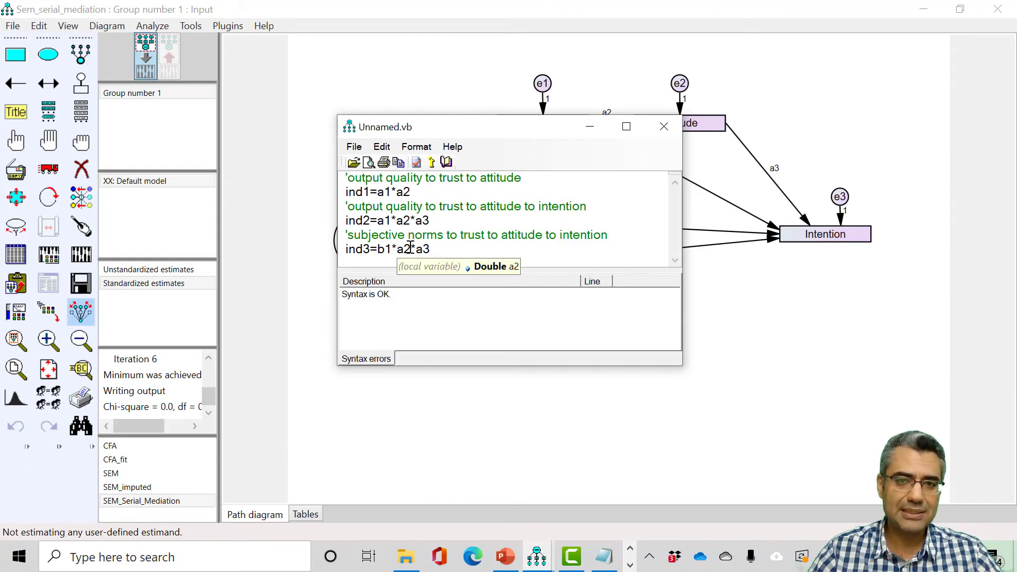
- Save the estimand definitions as the Simple Estimand file IndirectPathsworkshop and close the estimand editor
mouse_move(427, 249)
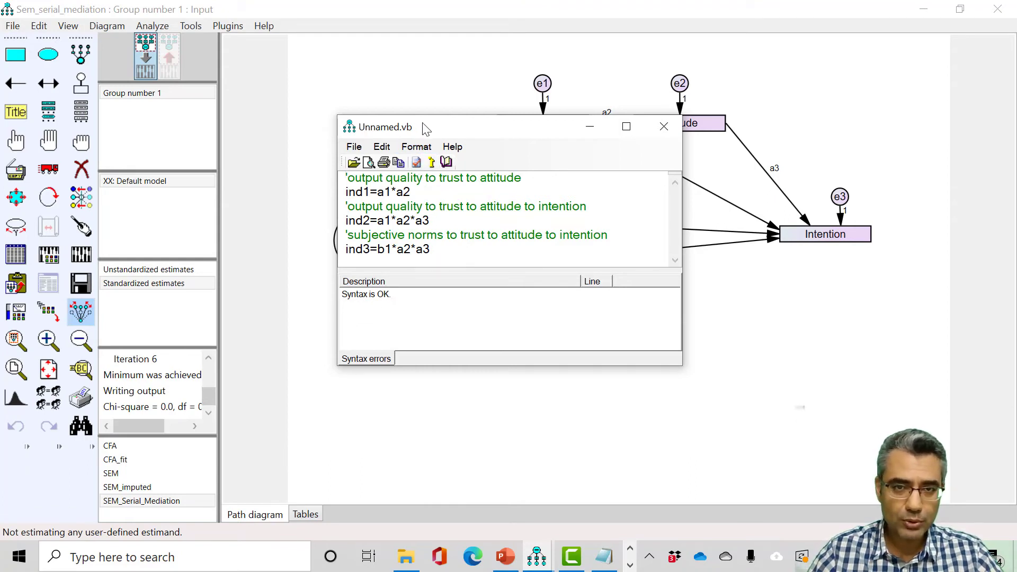
drag(427, 128, 438, 144)
click(367, 164)
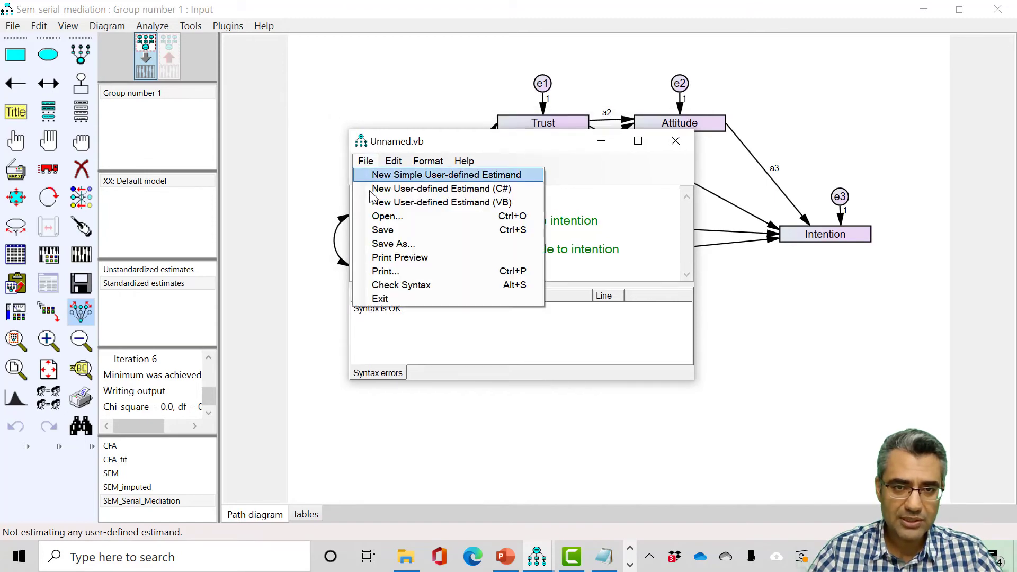
click(399, 232)
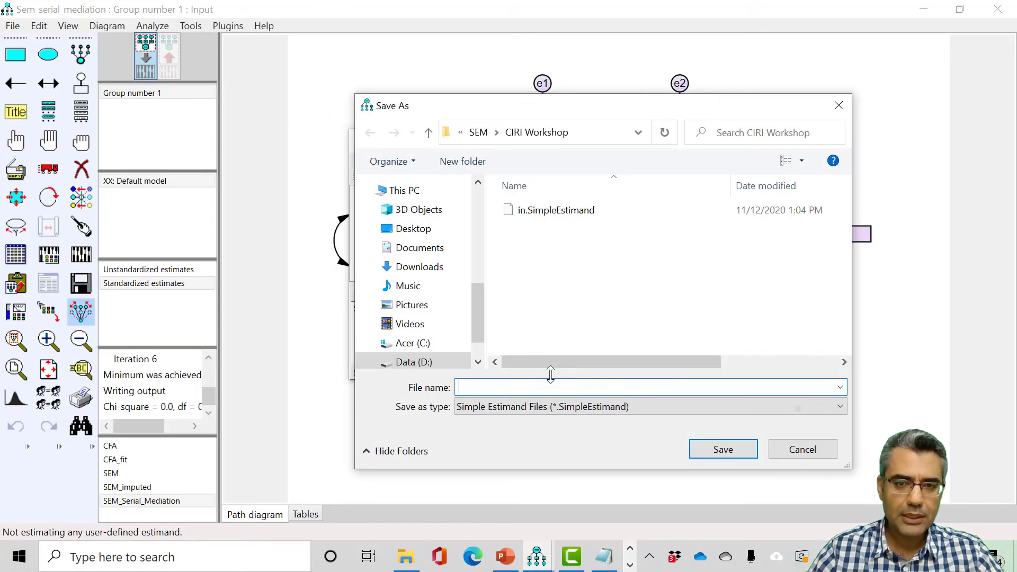
text(IndirectPaths)
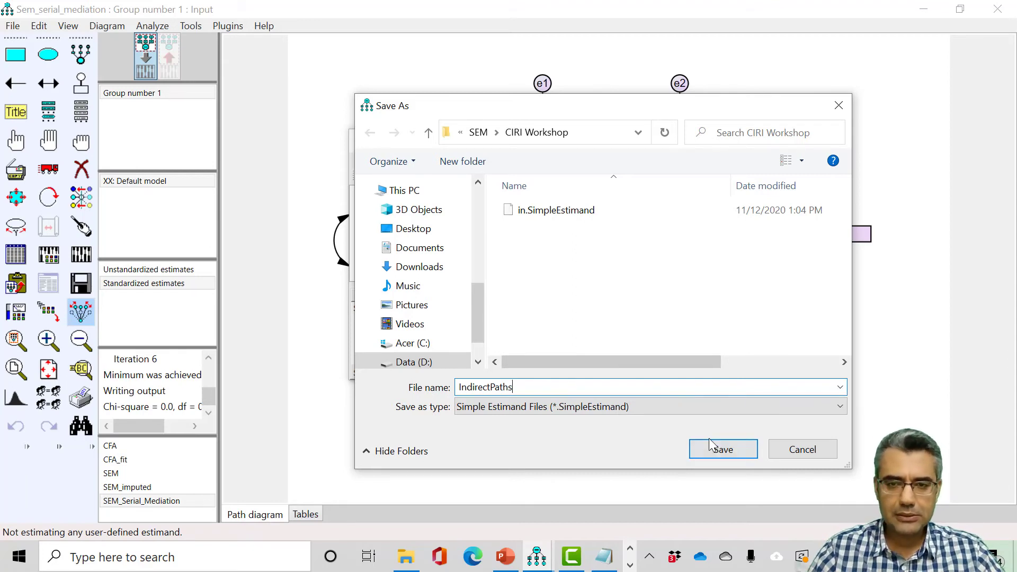
text(workshop)
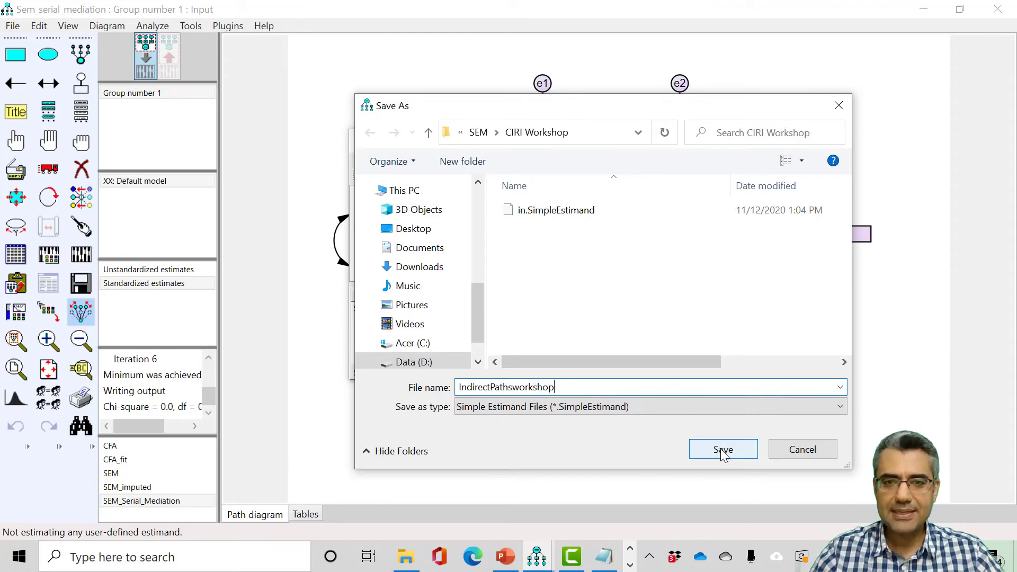
click(718, 448)
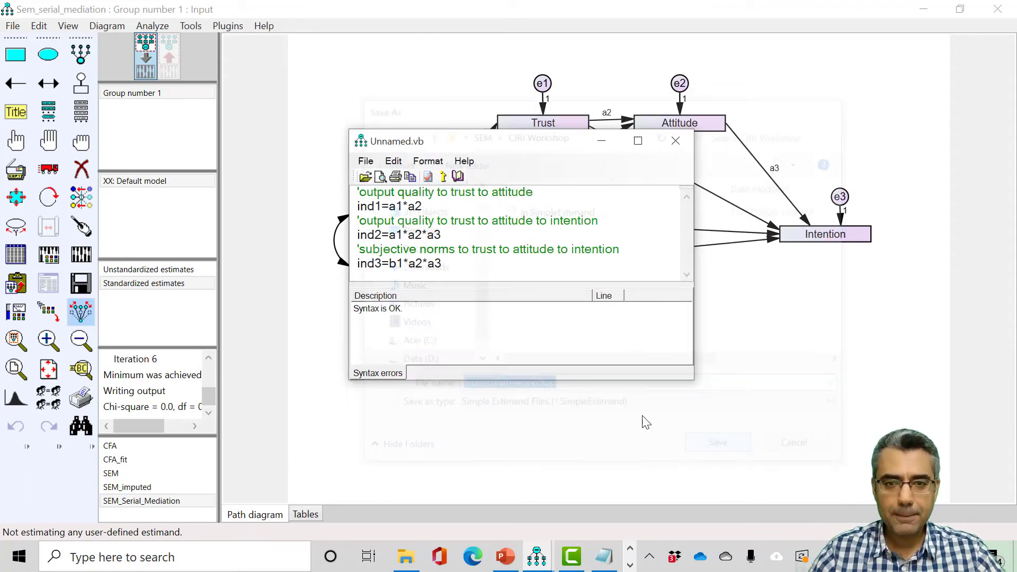
click(675, 141)
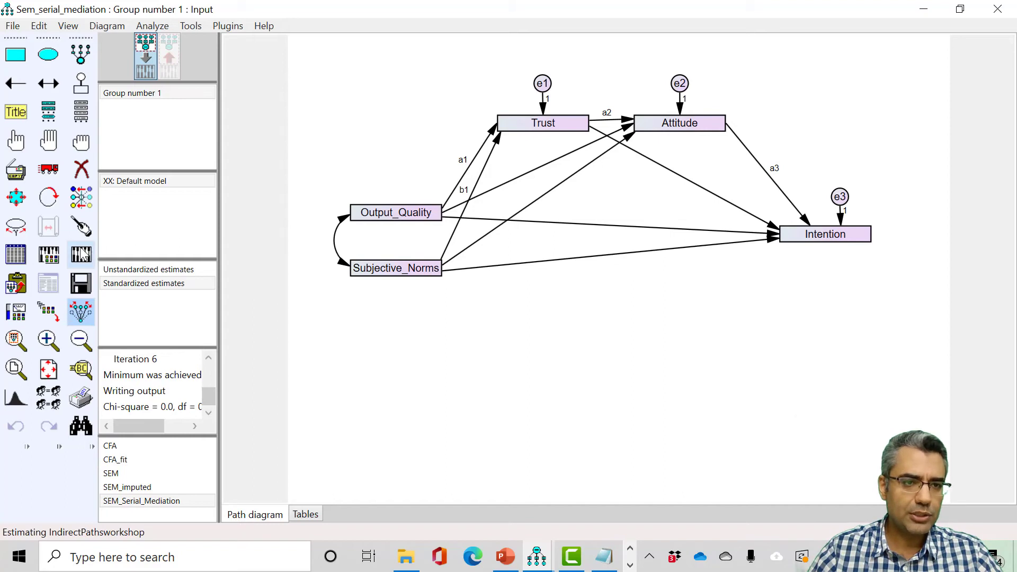
- Review the output and bootstrap settings in the analysis properties and check which data file is assigned to the group
click(48, 254)
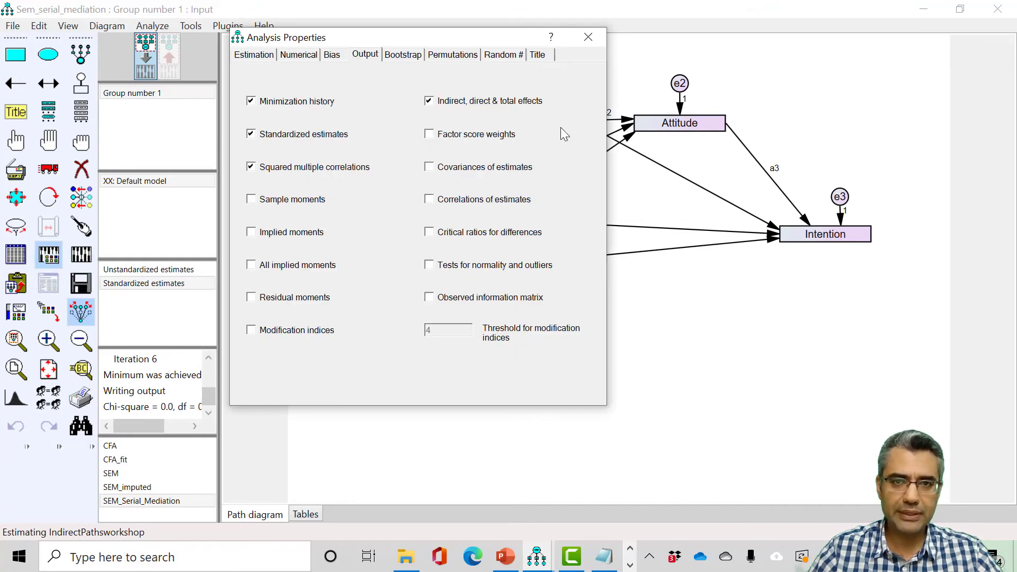
click(402, 55)
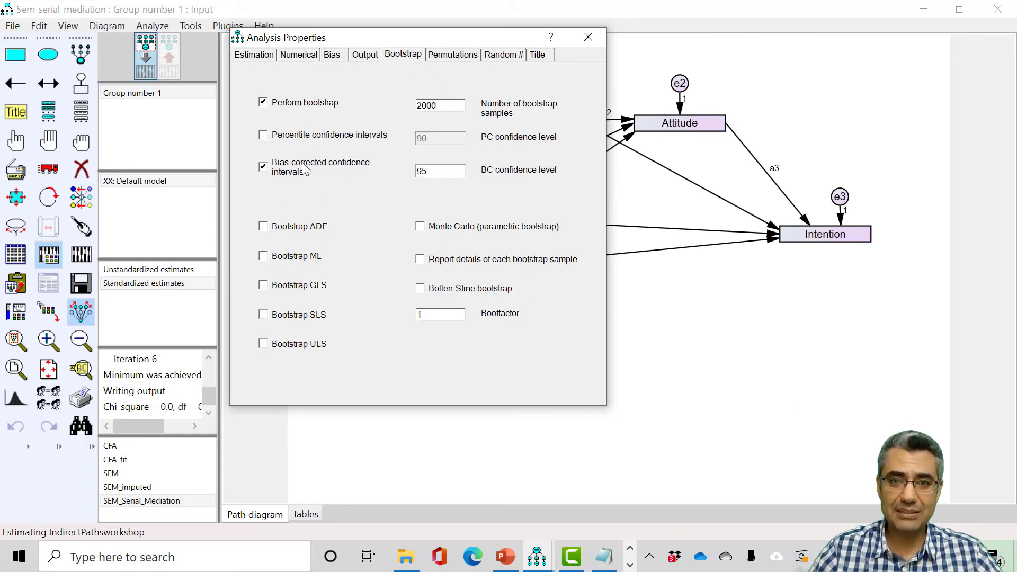
click(595, 38)
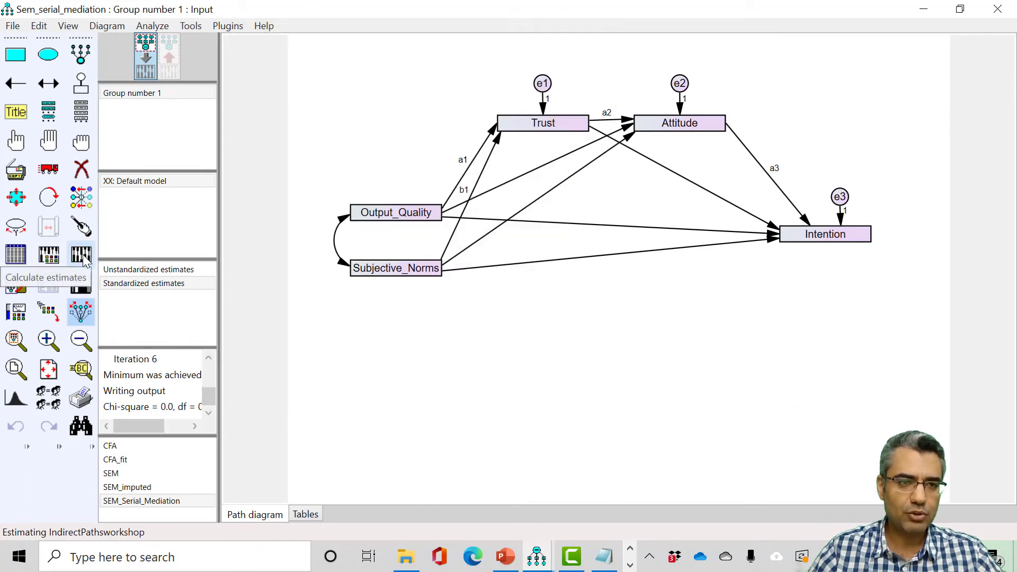
click(15, 254)
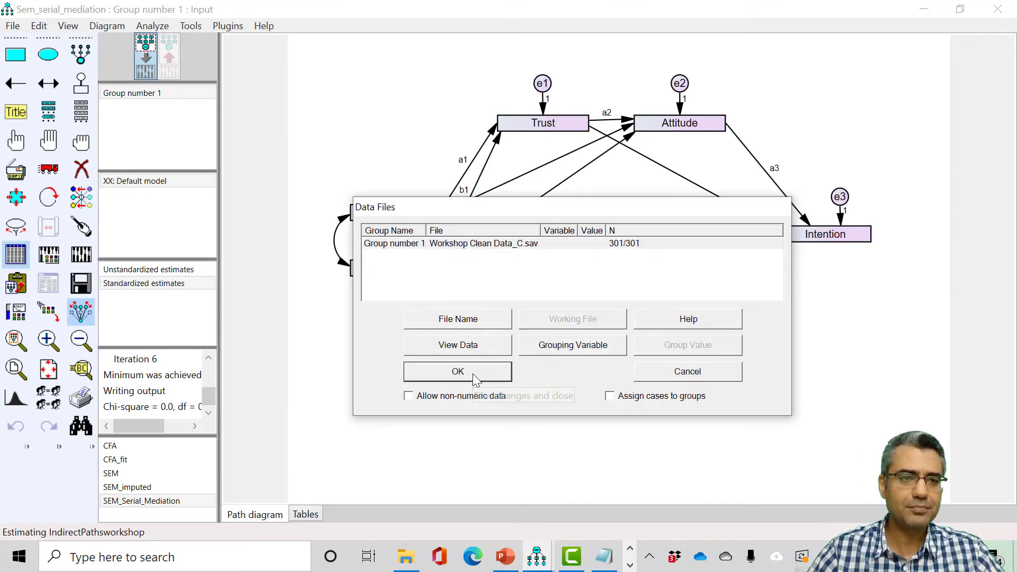
click(457, 371)
click(49, 255)
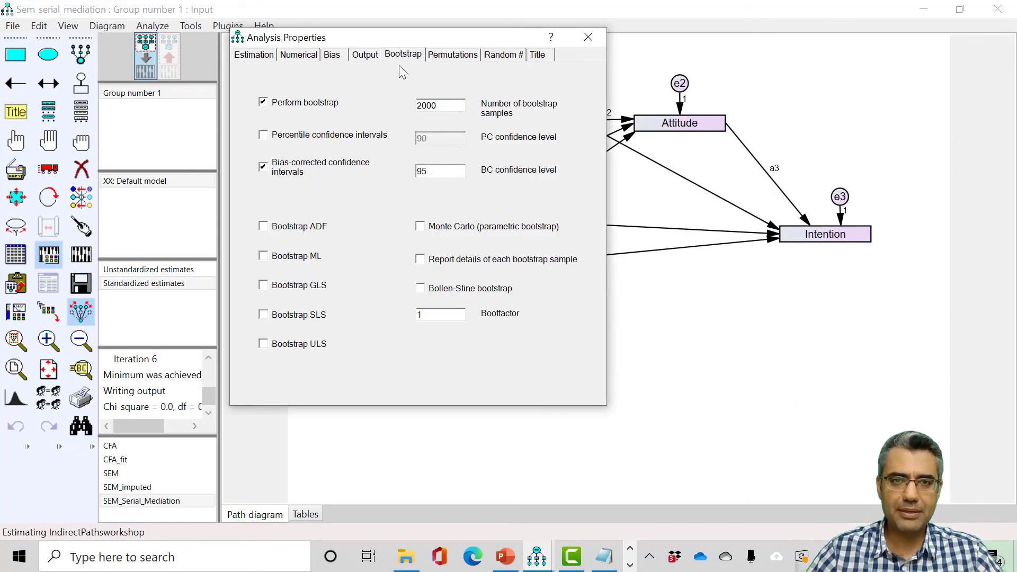
click(365, 55)
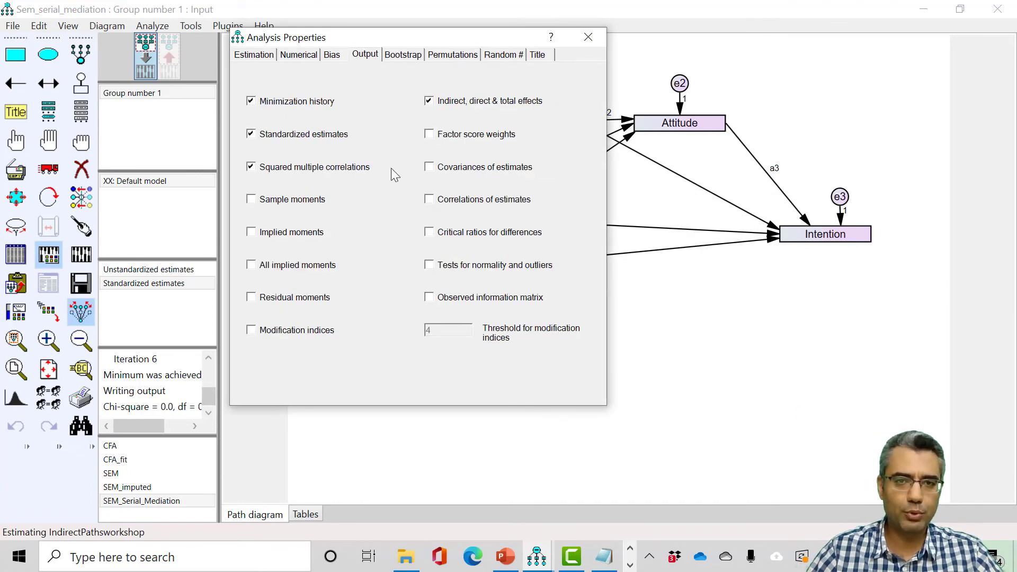
click(588, 37)
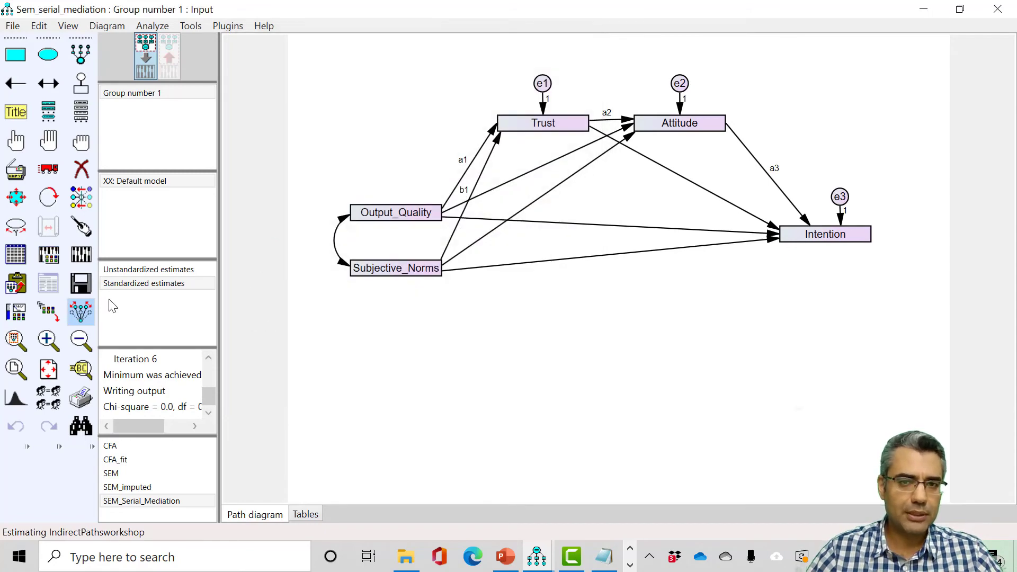
- Calculate the model estimates with the user-defined estimands and open the text output
click(80, 255)
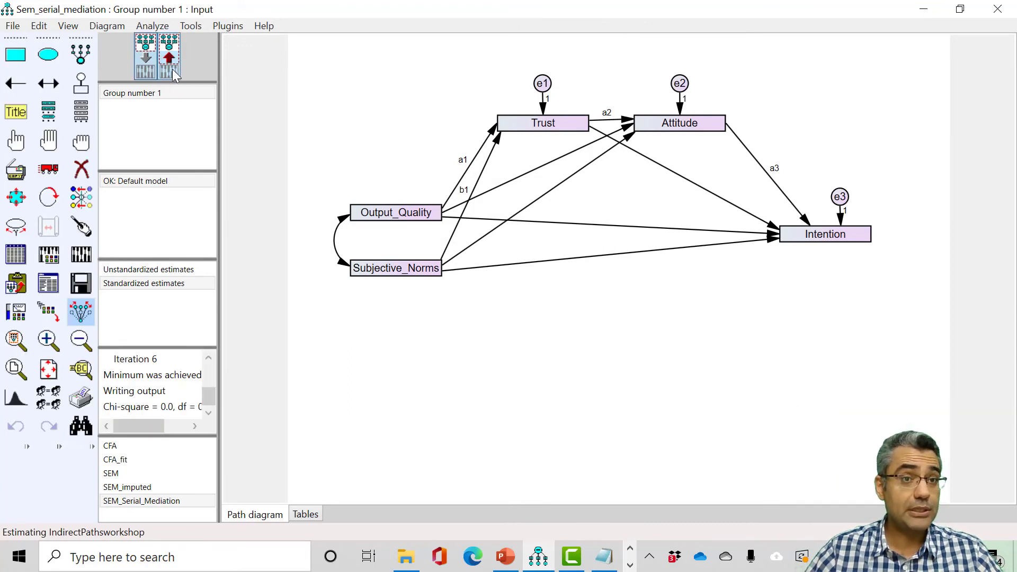
click(172, 69)
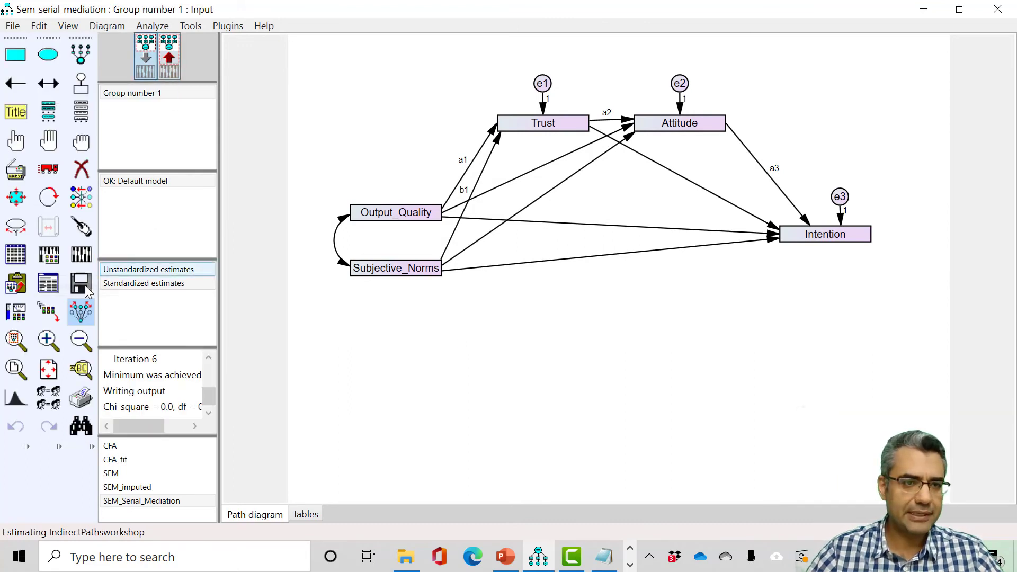
click(48, 283)
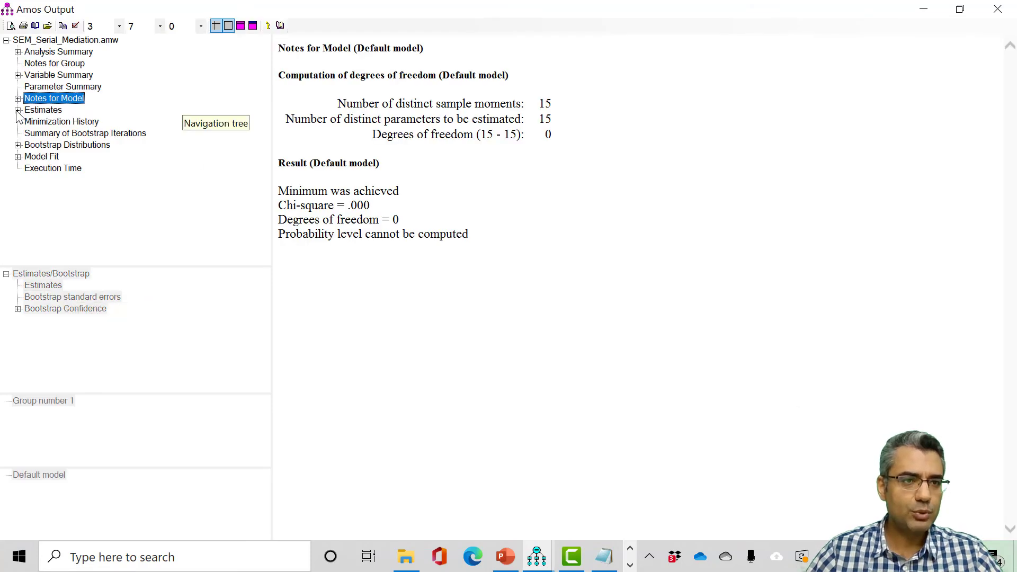
- Examine the regression weights and the standardized regression weights among the scalar estimates
double_click(44, 112)
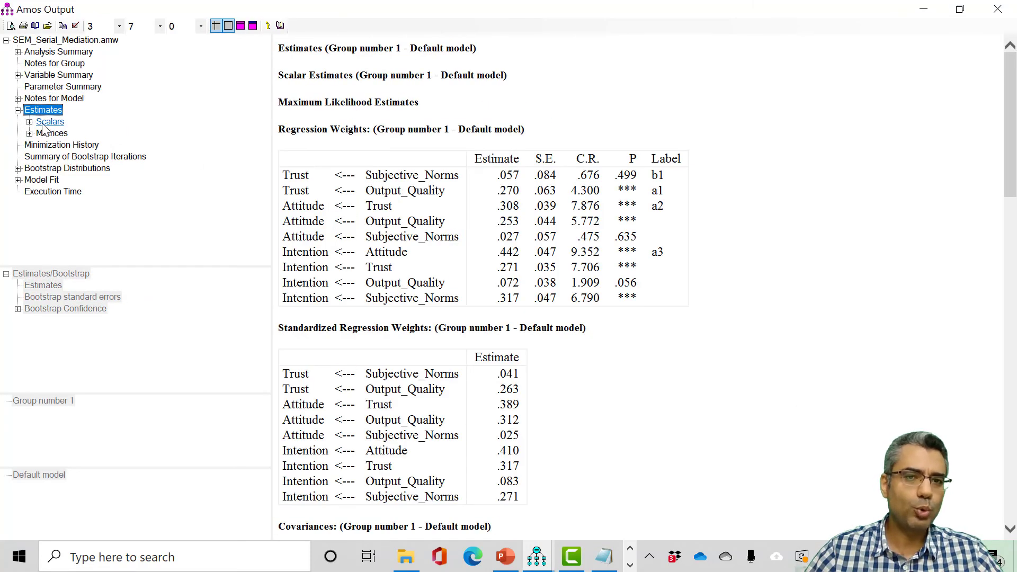
double_click(44, 123)
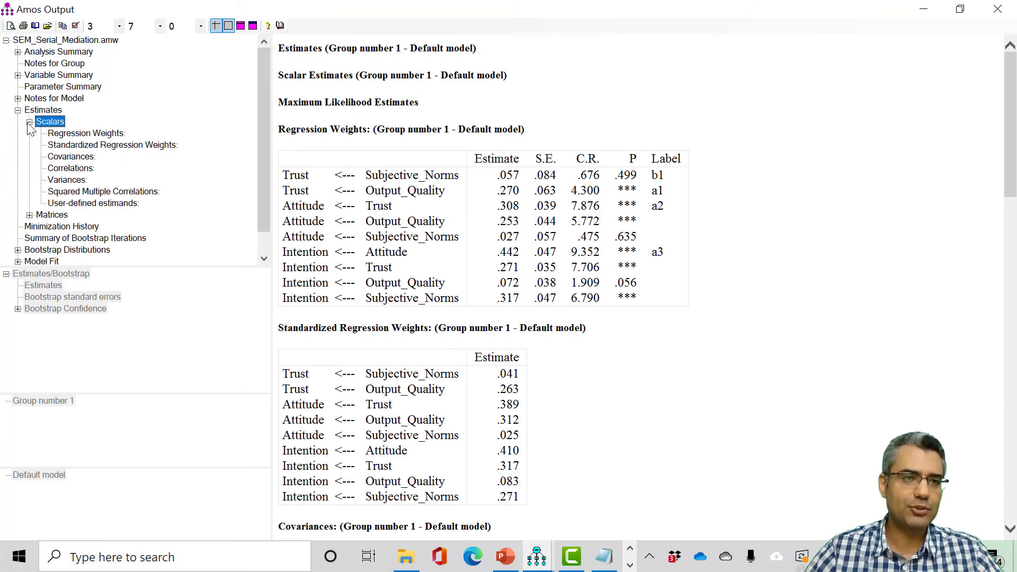
click(59, 136)
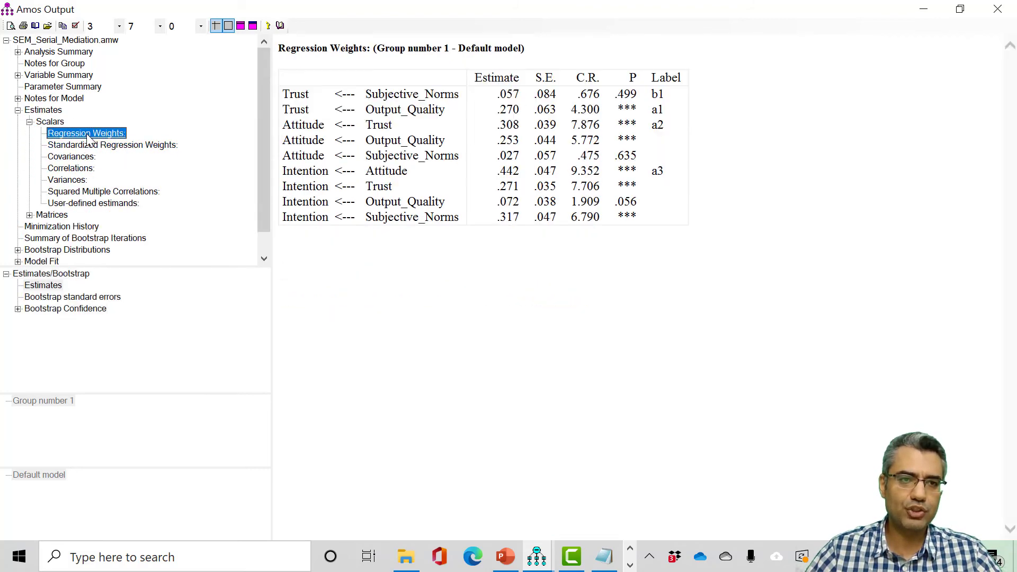
click(79, 146)
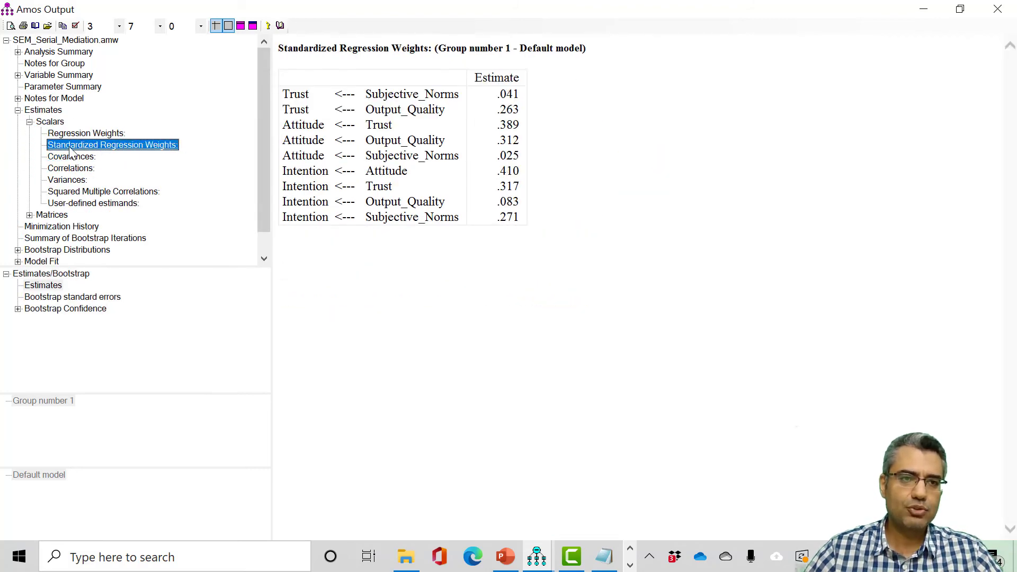
- Show the user-defined estimands with their bias-corrected bootstrap bounds and two-tailed significance
click(30, 215)
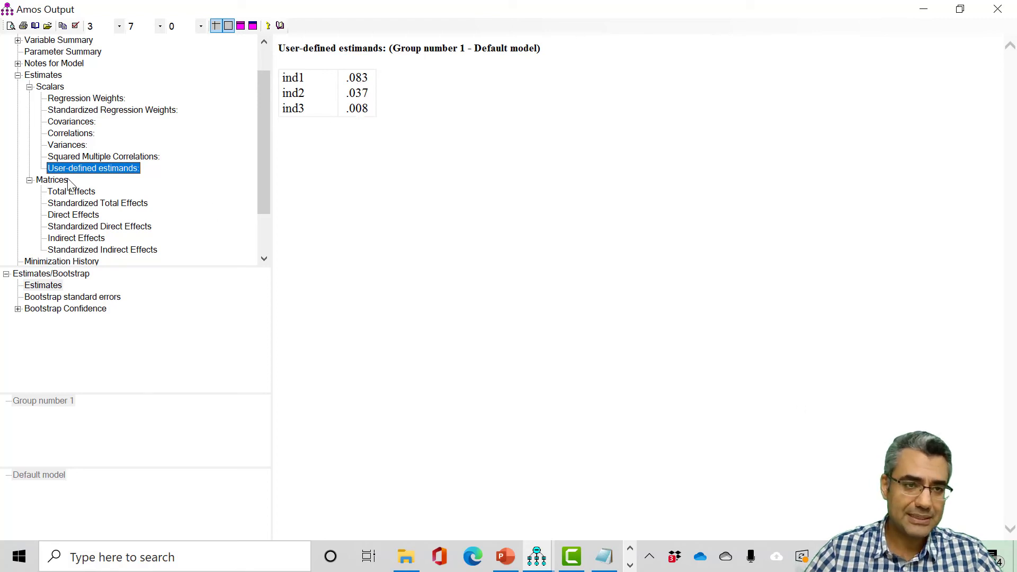
scroll(66, 222, down, 1)
scroll(74, 243, down, 1)
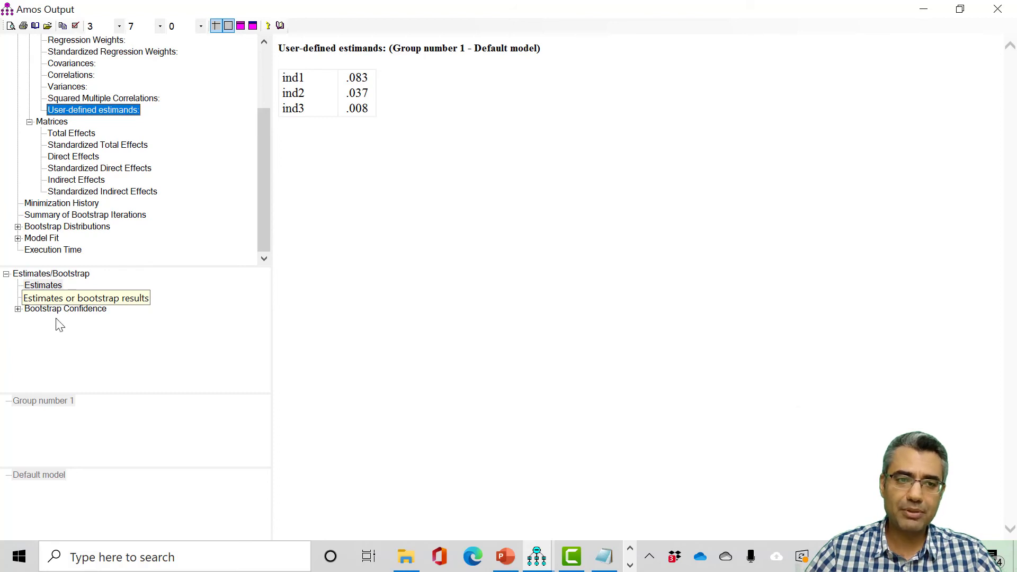
click(17, 308)
click(29, 321)
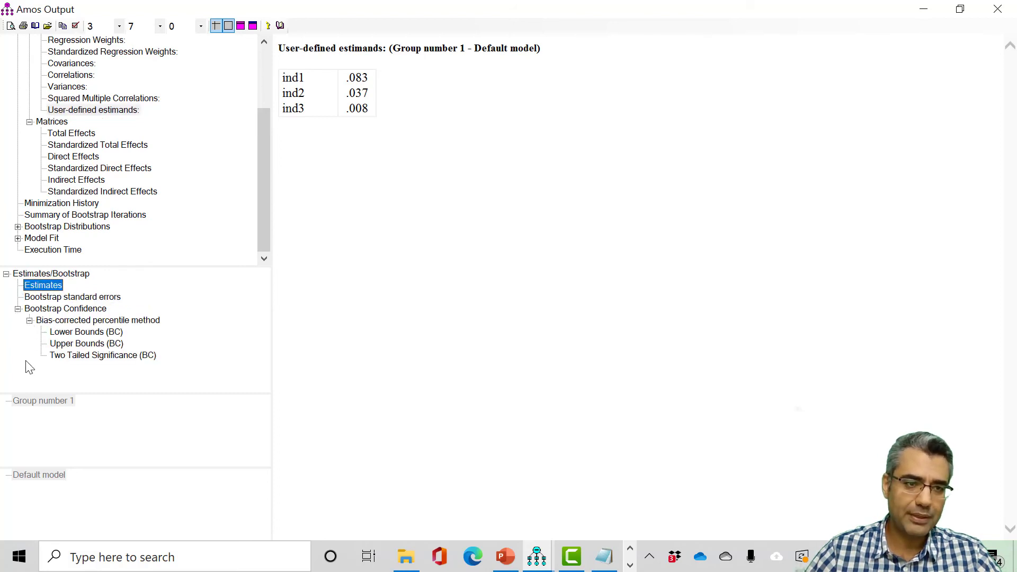
click(98, 358)
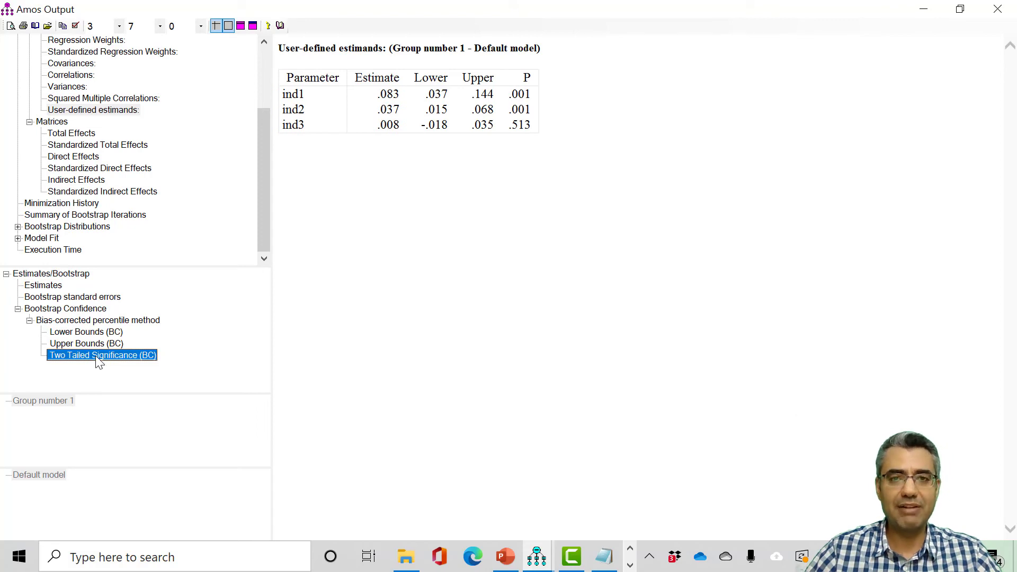
click(72, 110)
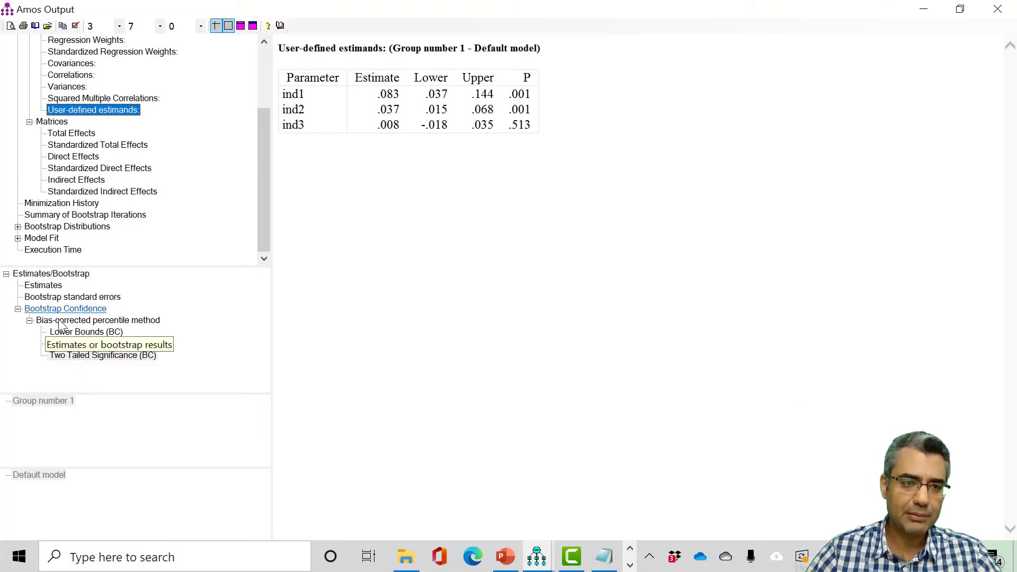
click(91, 356)
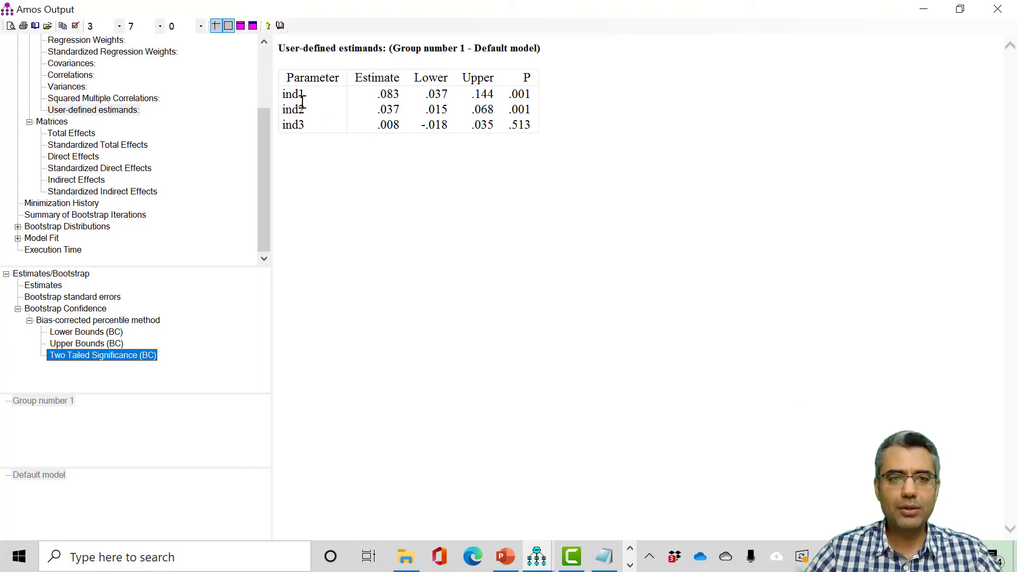
- Check the ind1 path in the path diagram, and examine ind1's estimate, P value and lower and upper bounds in the output
key(alt+Tab)
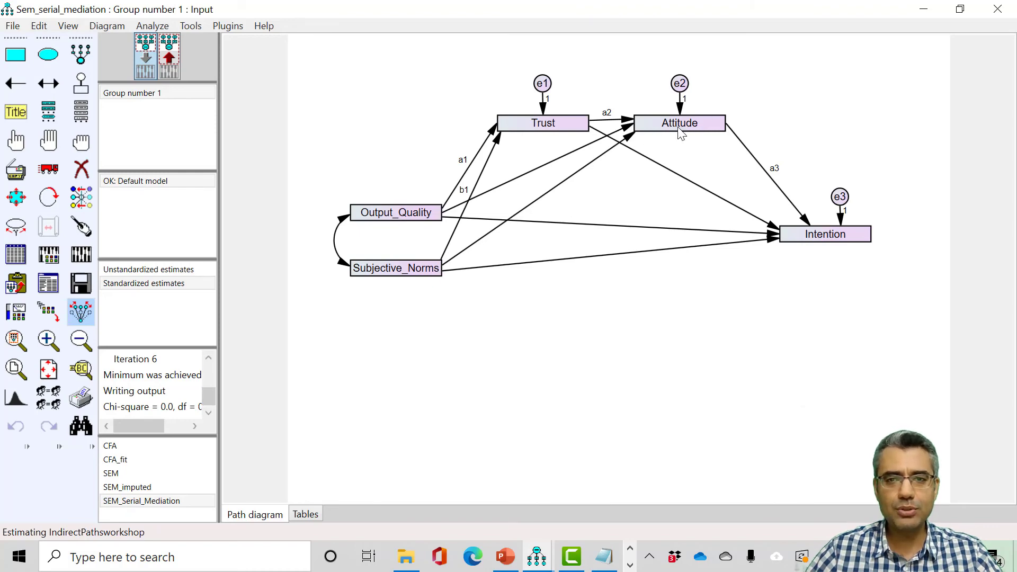
key(alt)
key(alt+Tab)
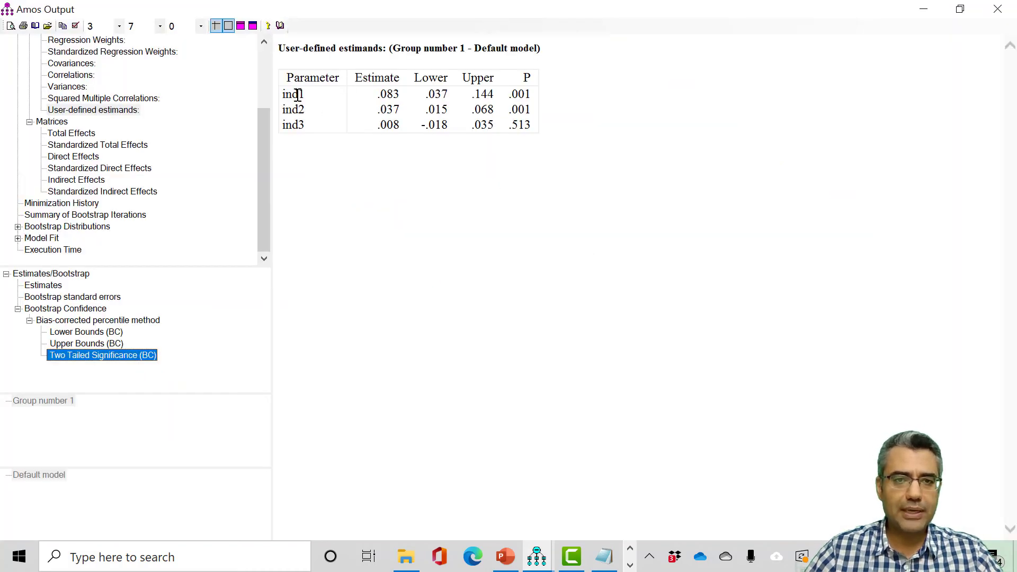
double_click(385, 96)
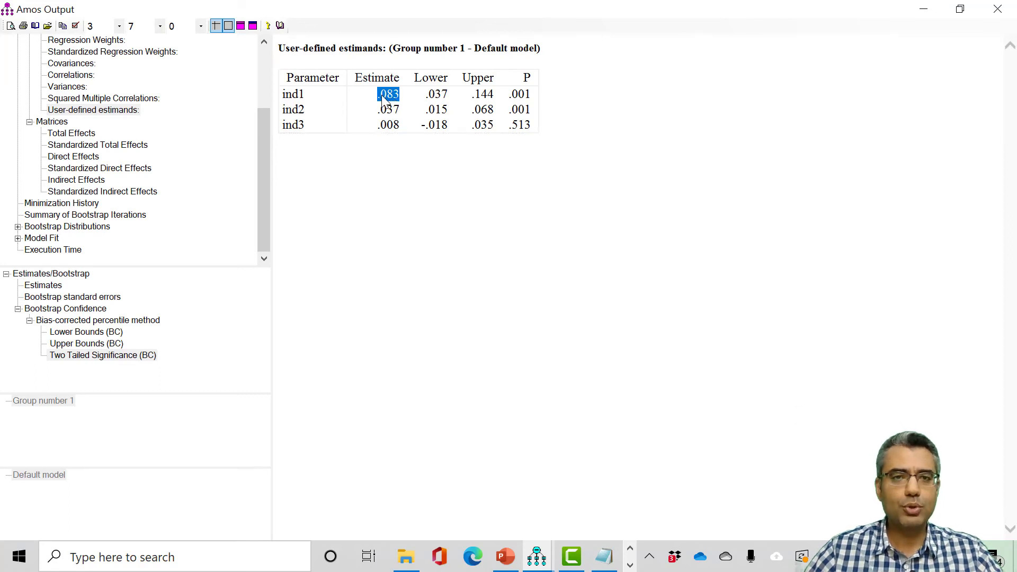
click(398, 104)
double_click(392, 95)
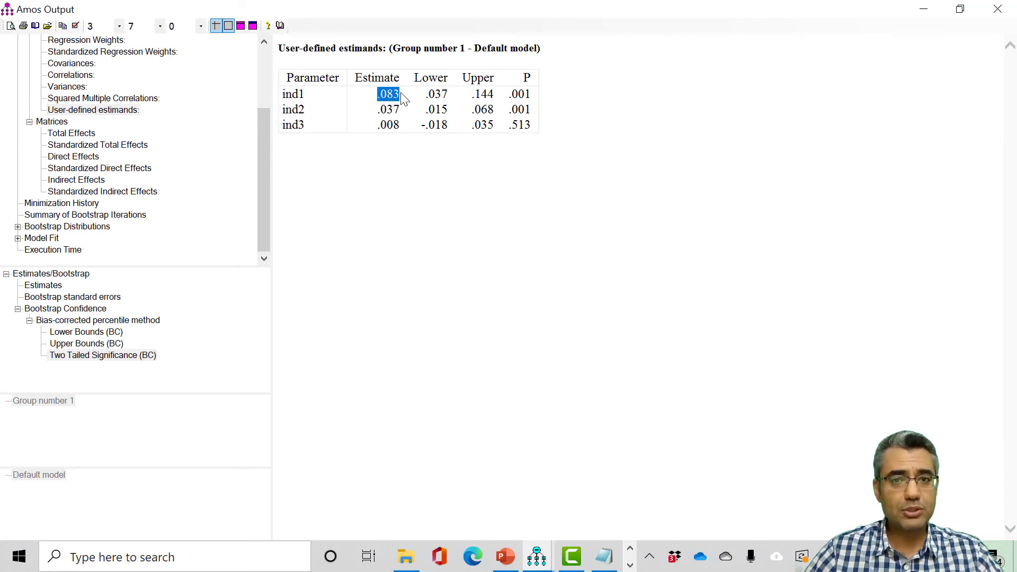
double_click(514, 94)
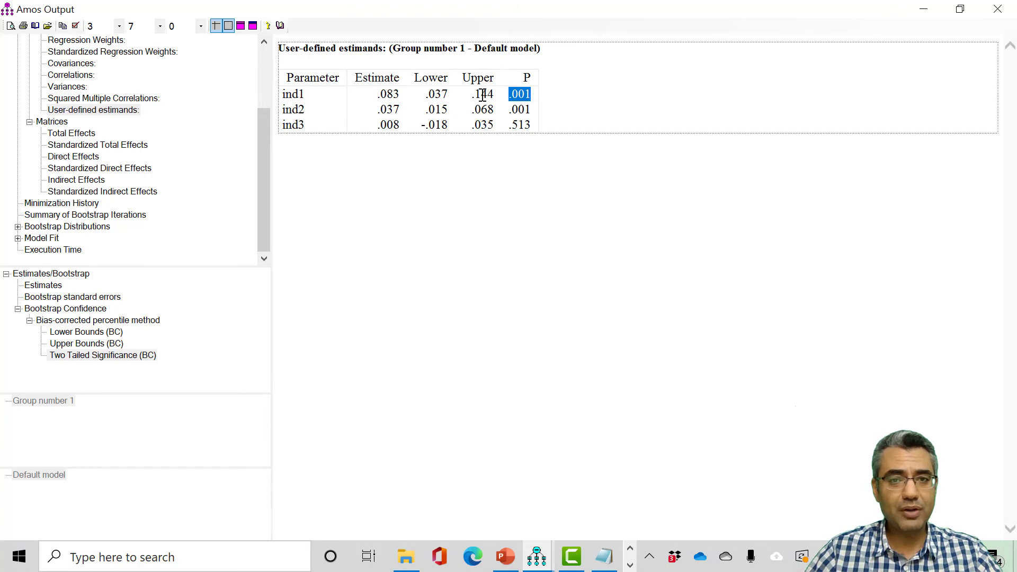
click(470, 79)
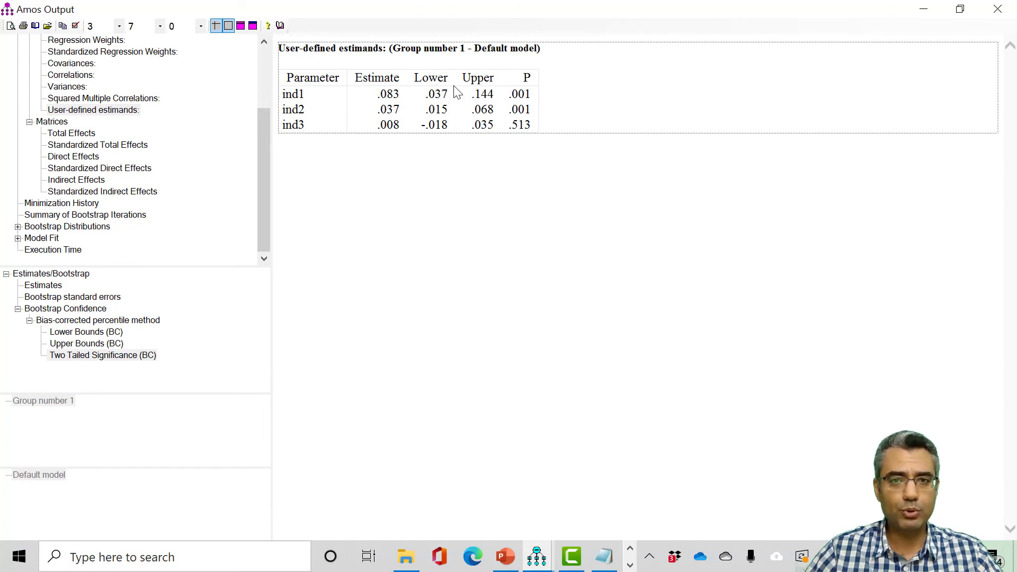
drag(434, 95, 487, 91)
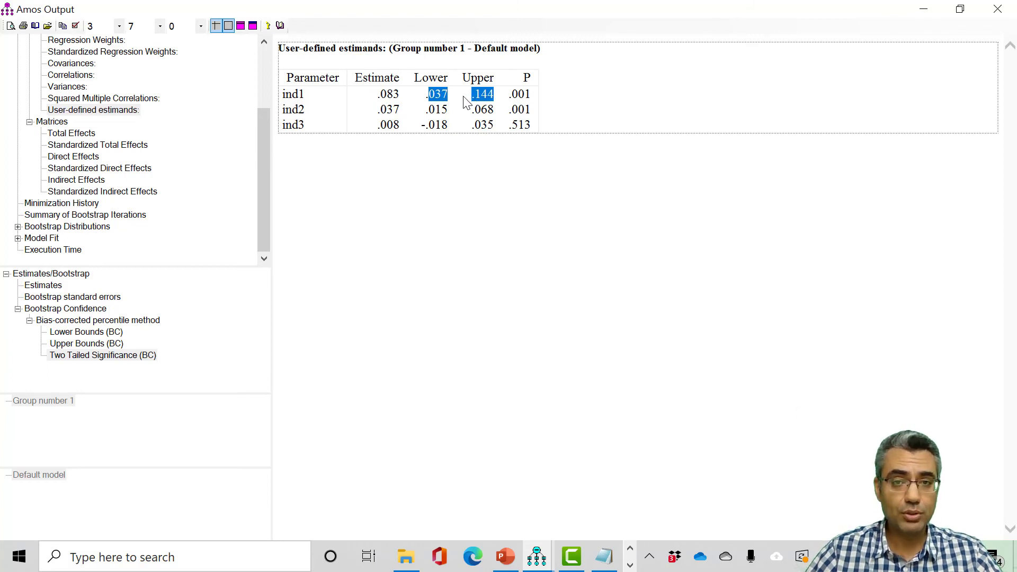
click(466, 101)
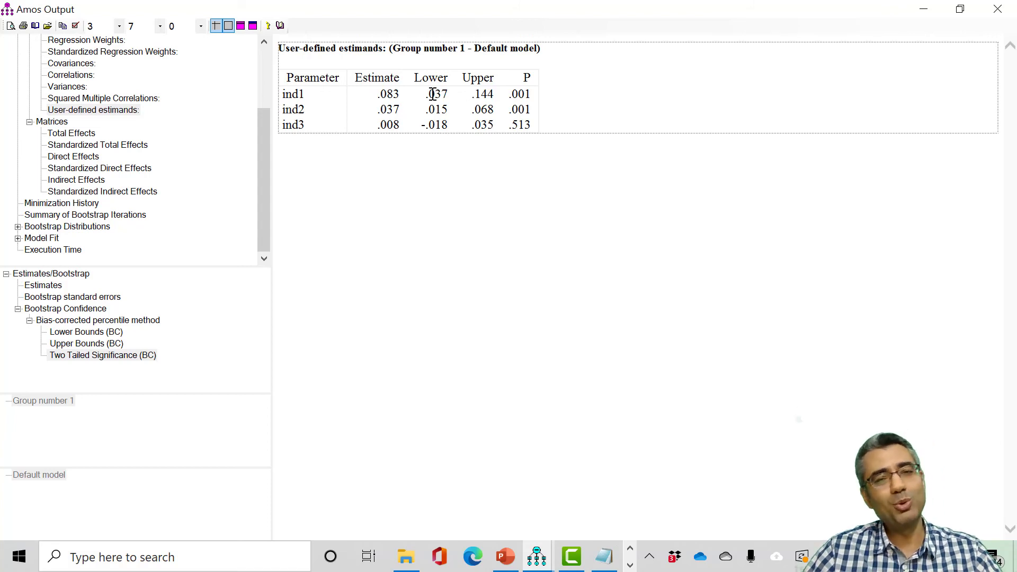
- Review ind1's lower and upper bootstrap bounds together with its P value among the user-defined estimands
drag(432, 94, 483, 96)
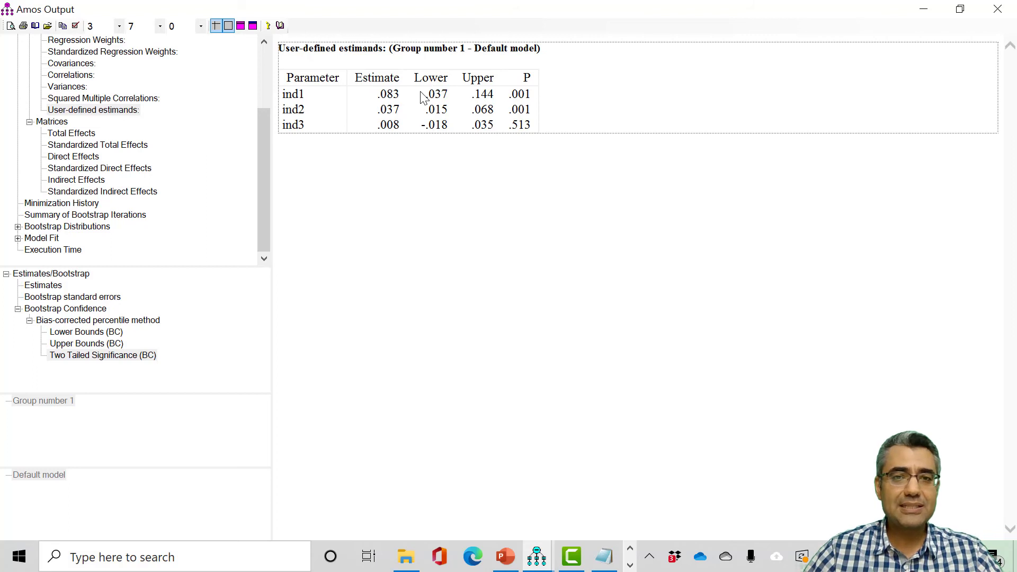
drag(422, 97, 537, 101)
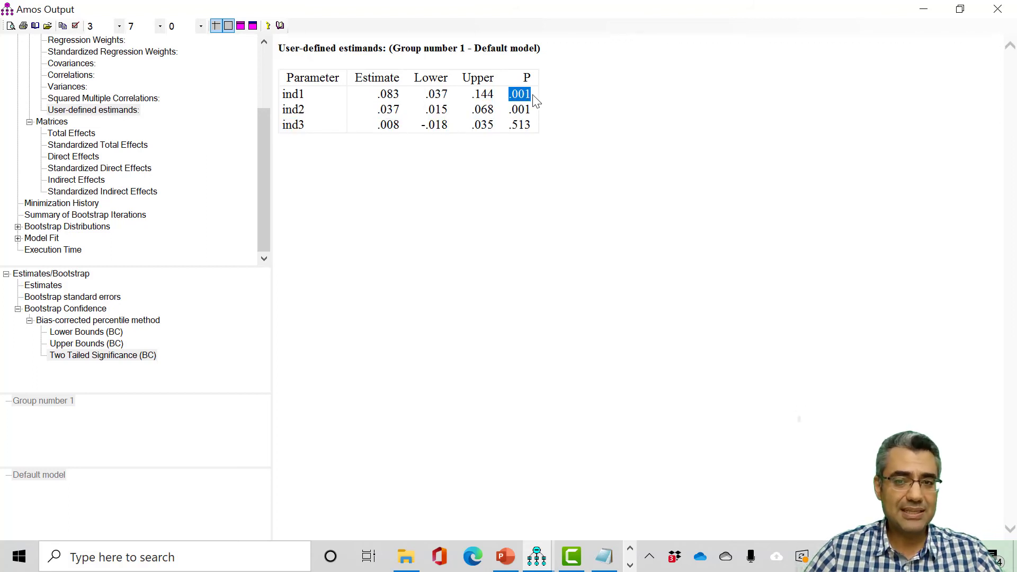
double_click(295, 95)
- Trace the serial path through Trust and Attitude in the path diagram, and examine ind2's estimate and P value in the output
key(alt+Tab)
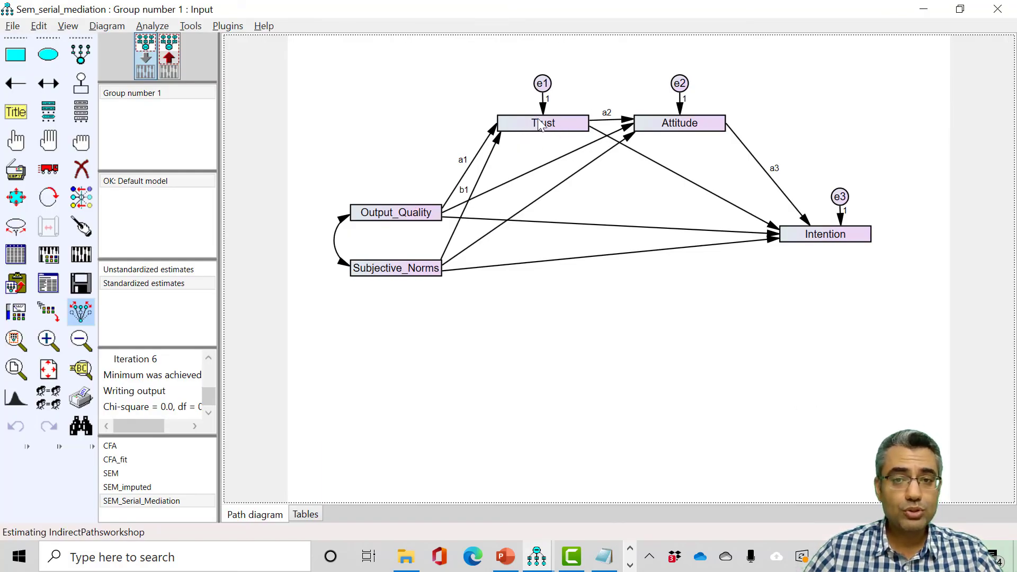
key(alt+Tab)
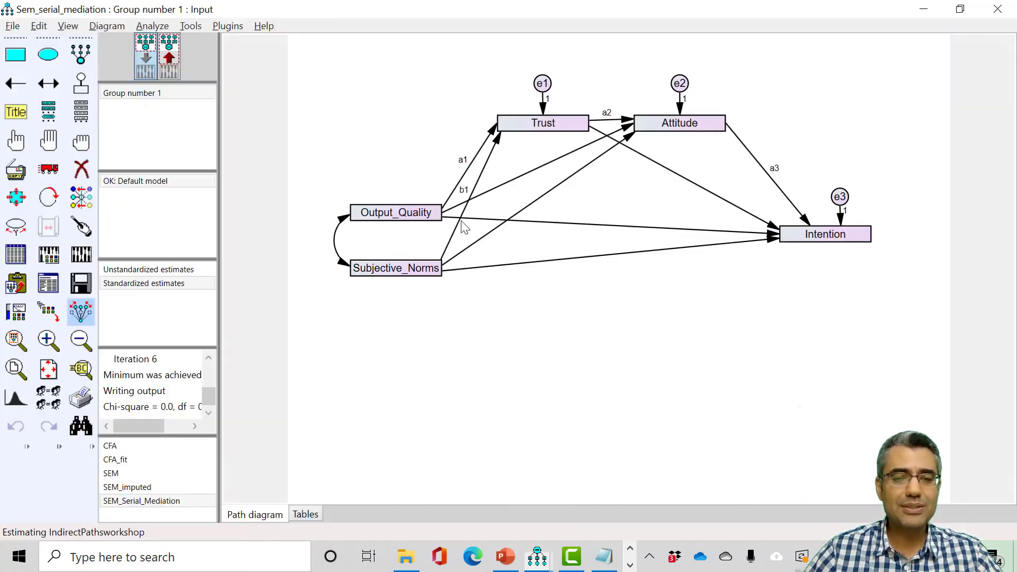
key(alt+Tab)
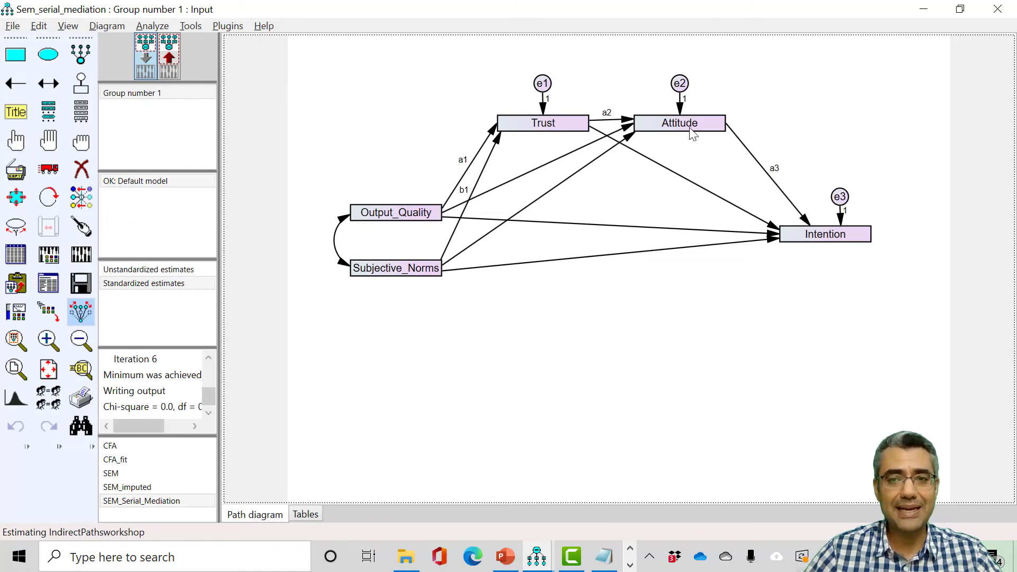
key(alt+Tab)
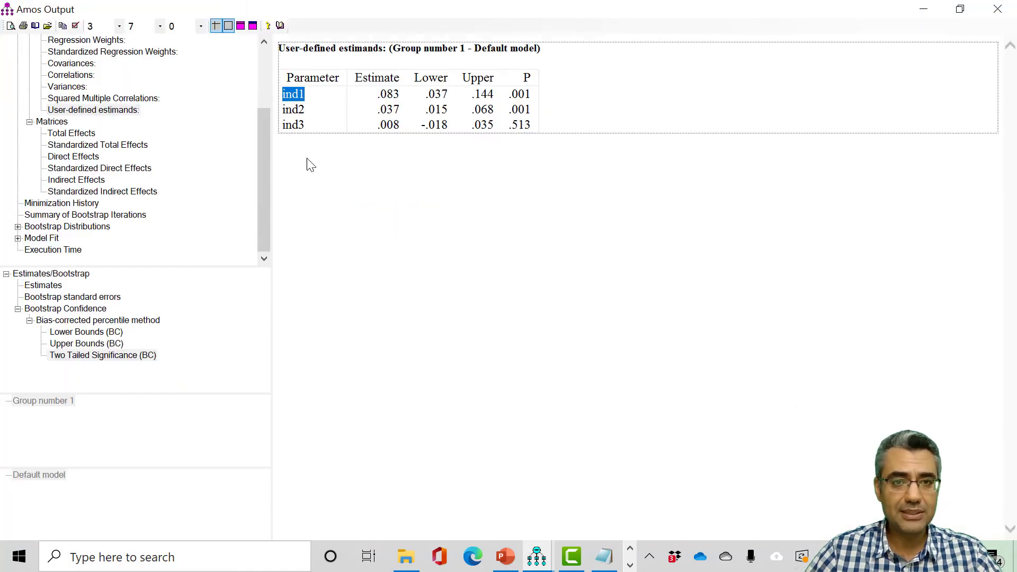
click(397, 109)
click(404, 117)
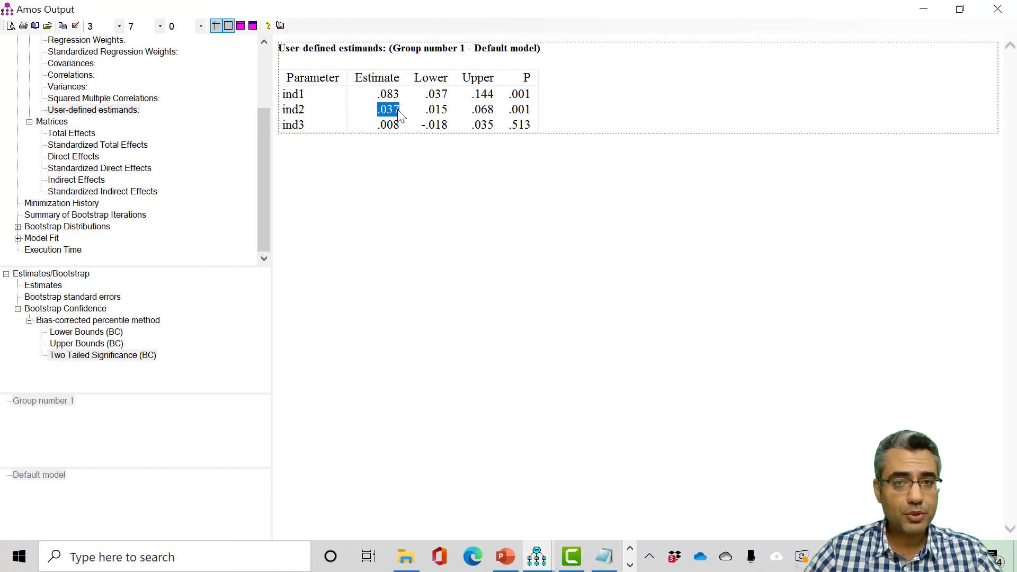
click(526, 111)
click(522, 116)
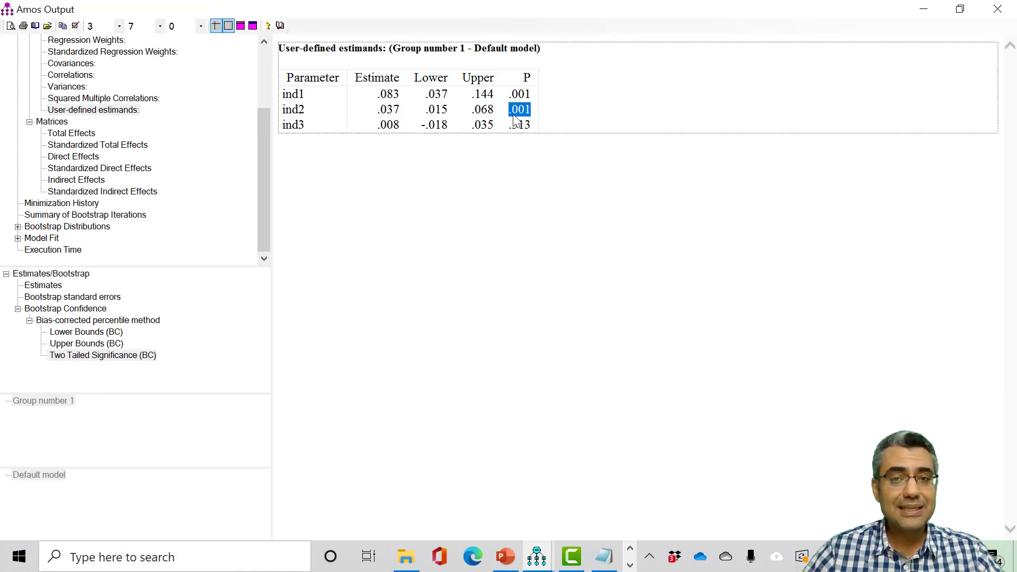
- Check ind3's P value in the output against the corresponding path in the path diagram
key(alt+Tab)
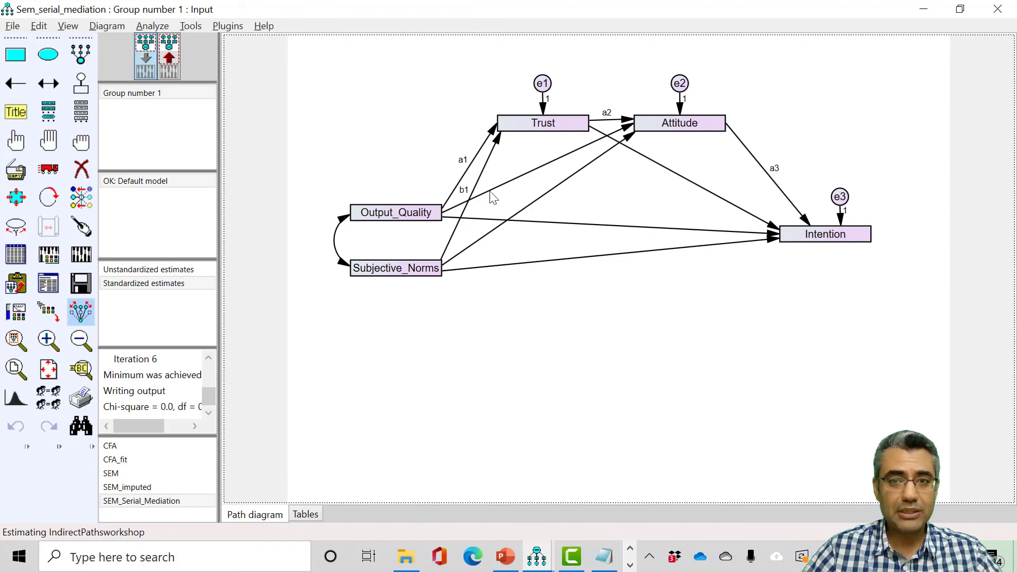
key(alt+Tab)
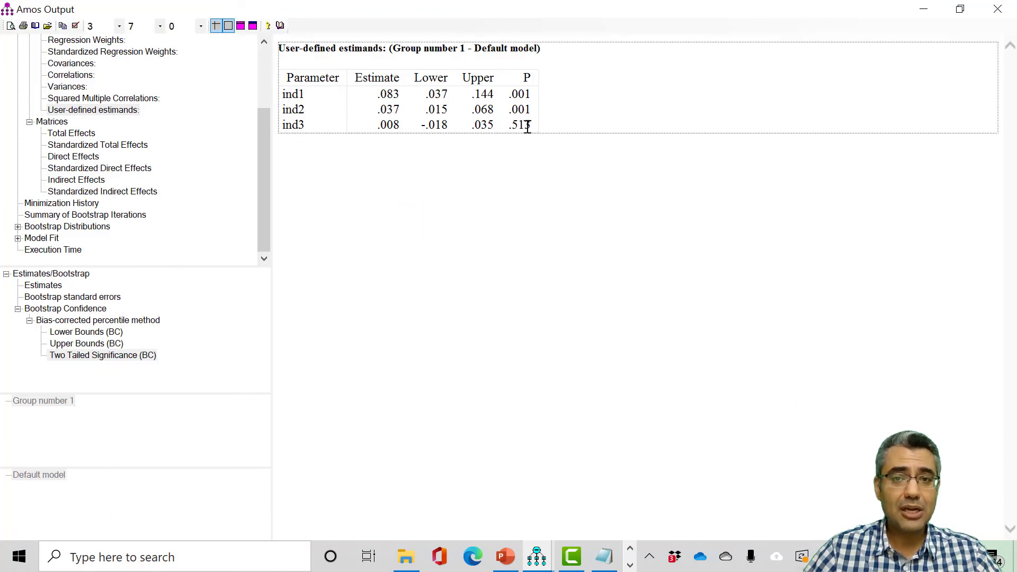
key(alt+Tab)
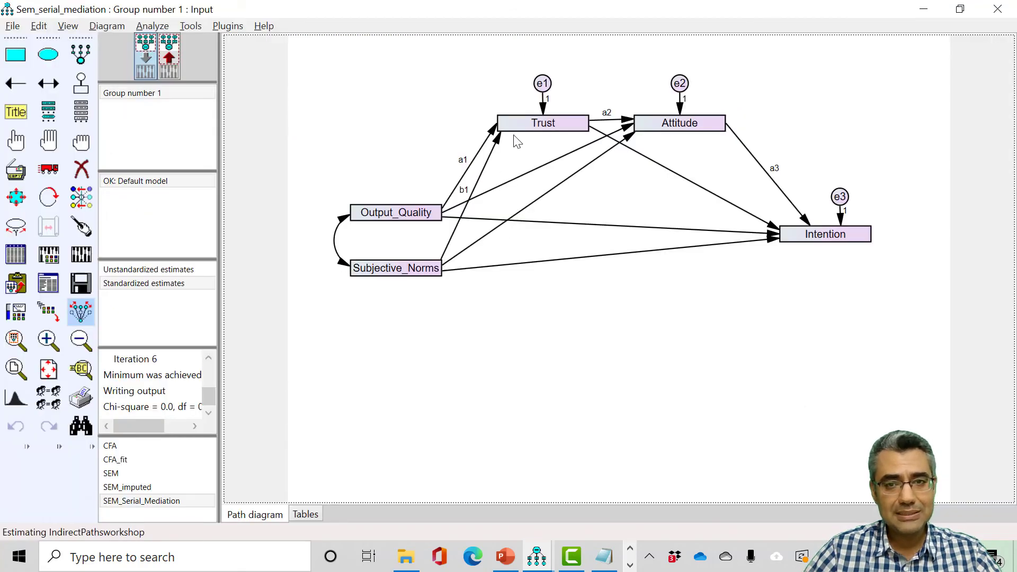